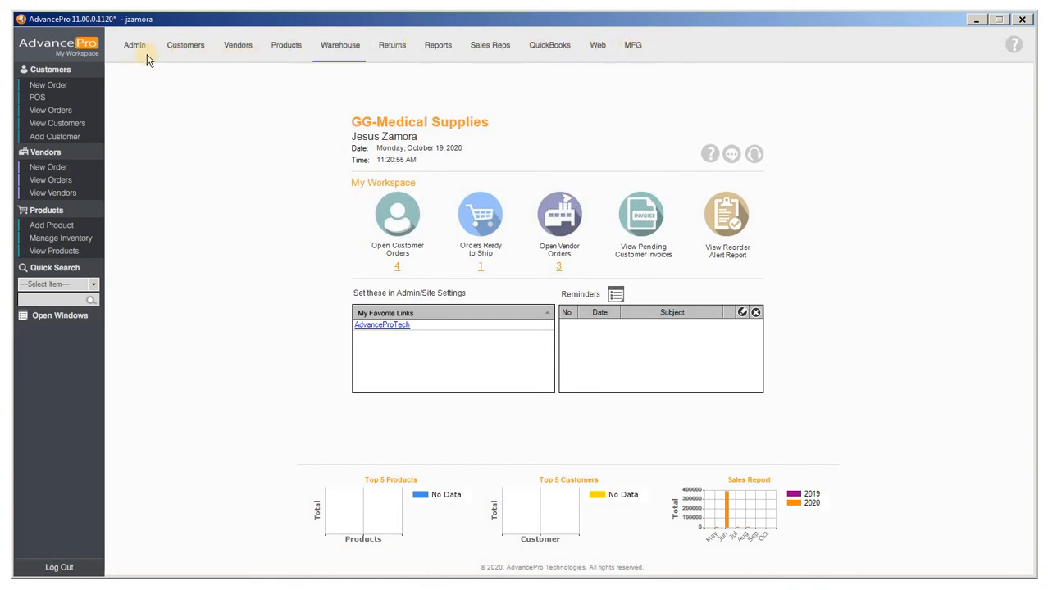
# - Look through the Customers, Vendors, Products, Warehouse, Returns and Reports module pages
pyautogui.click(194, 53)
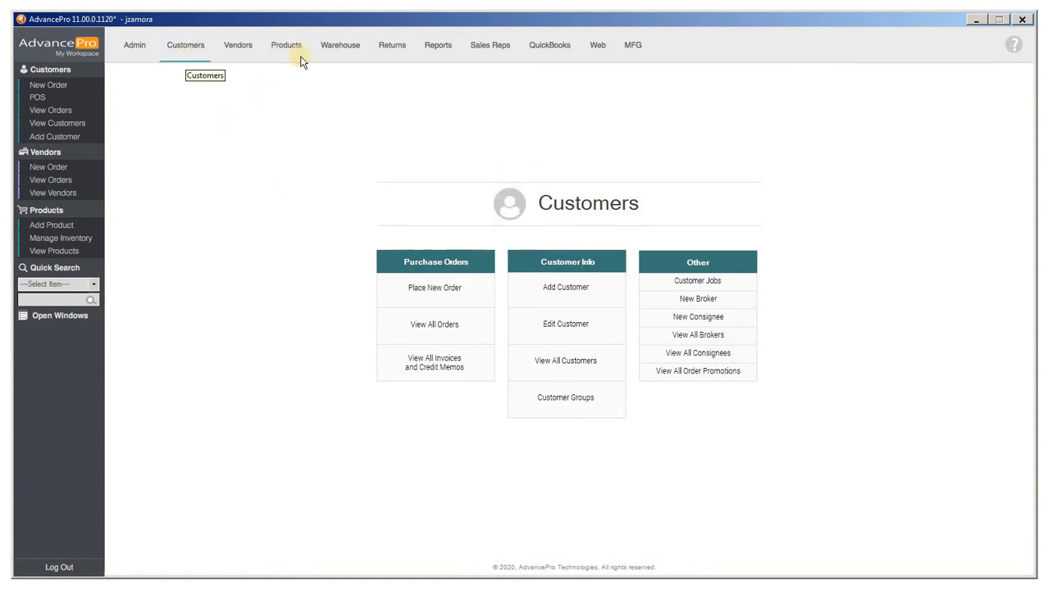
pyautogui.click(232, 56)
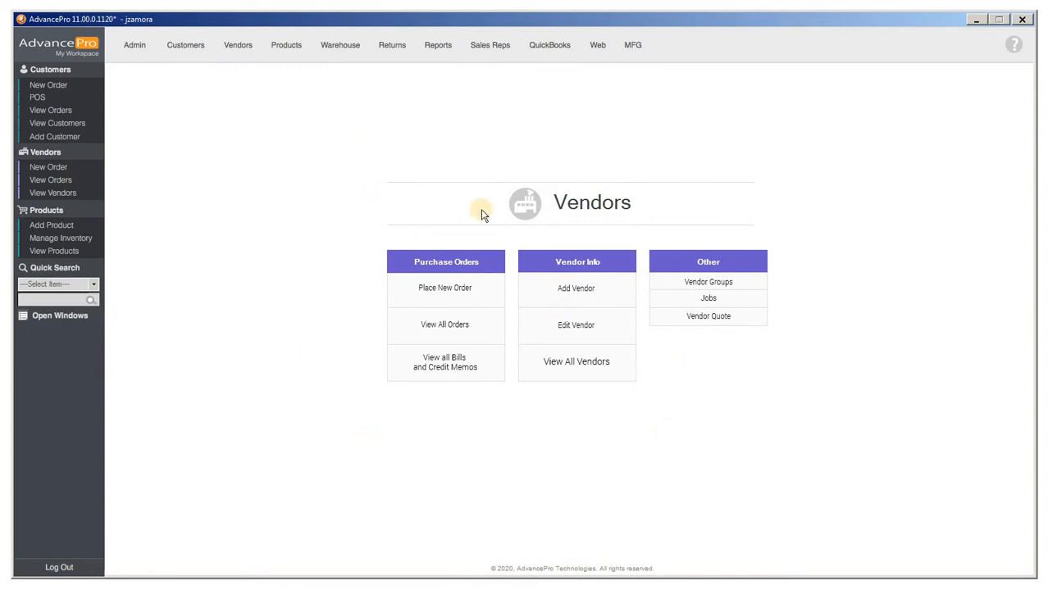
pyautogui.click(290, 56)
pyautogui.click(336, 46)
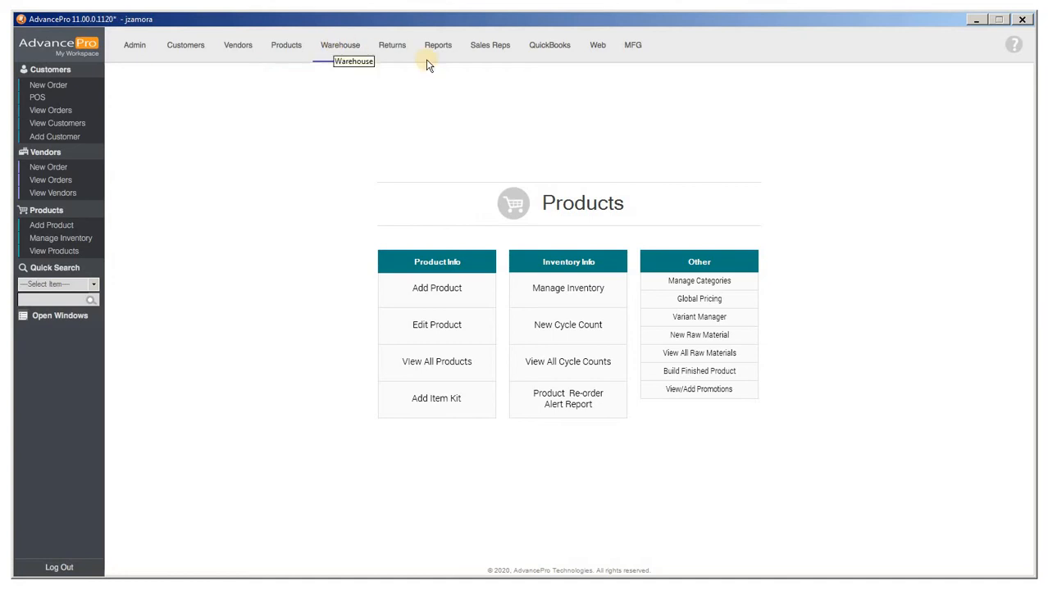
pyautogui.click(391, 46)
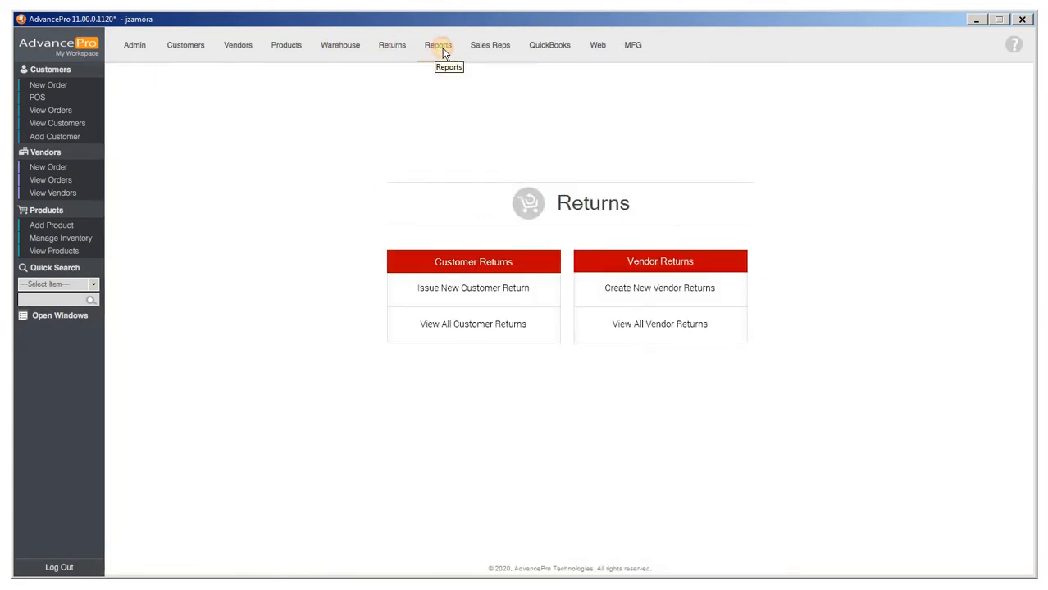
pyautogui.click(439, 46)
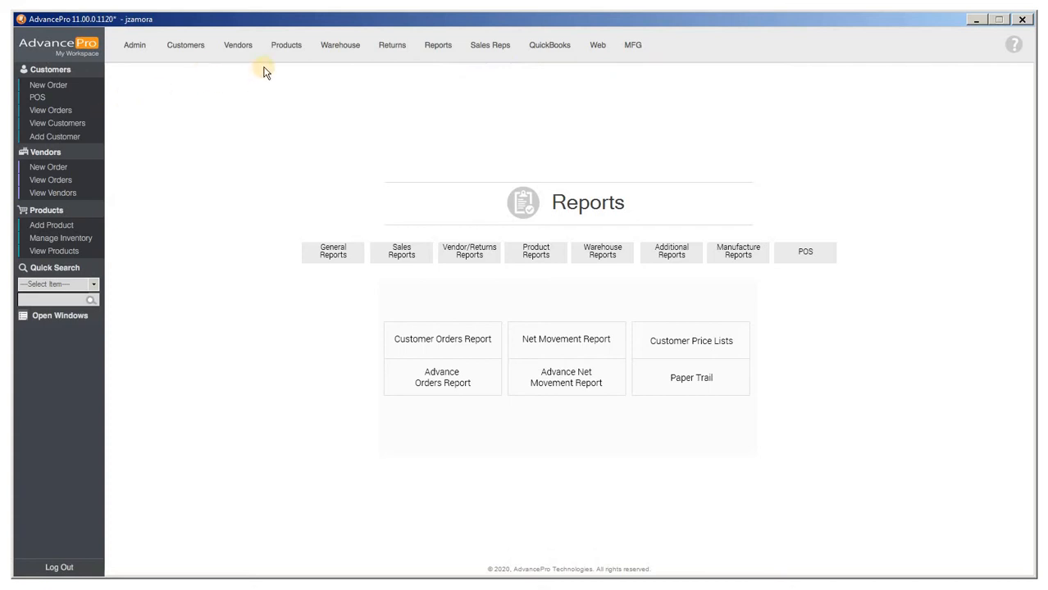
# - View the list of all products and examine the stock levels, including the Band-Aid adhesive bandages
pyautogui.click(281, 47)
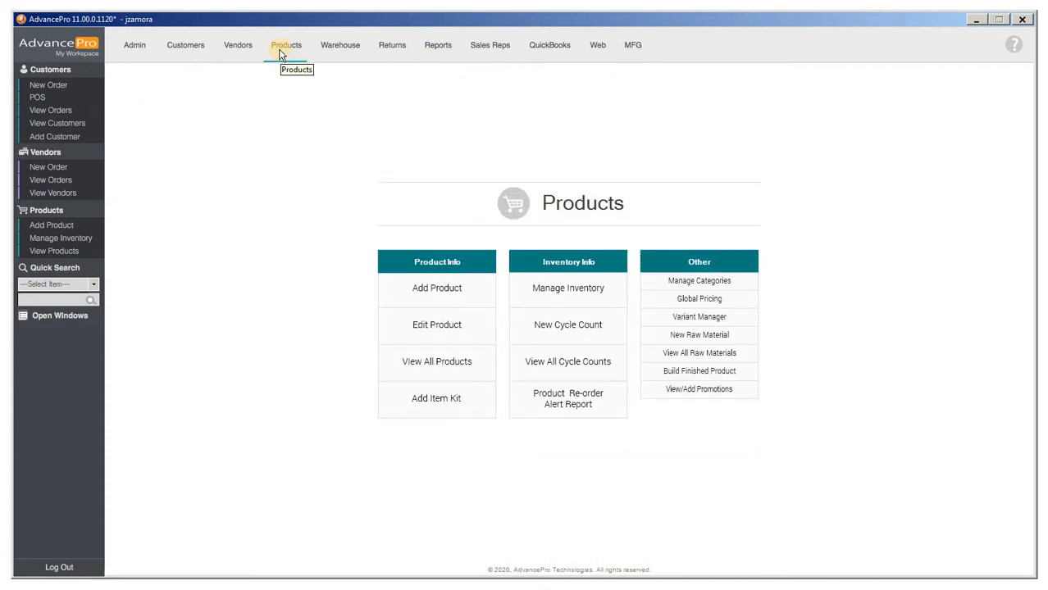
pyautogui.click(457, 362)
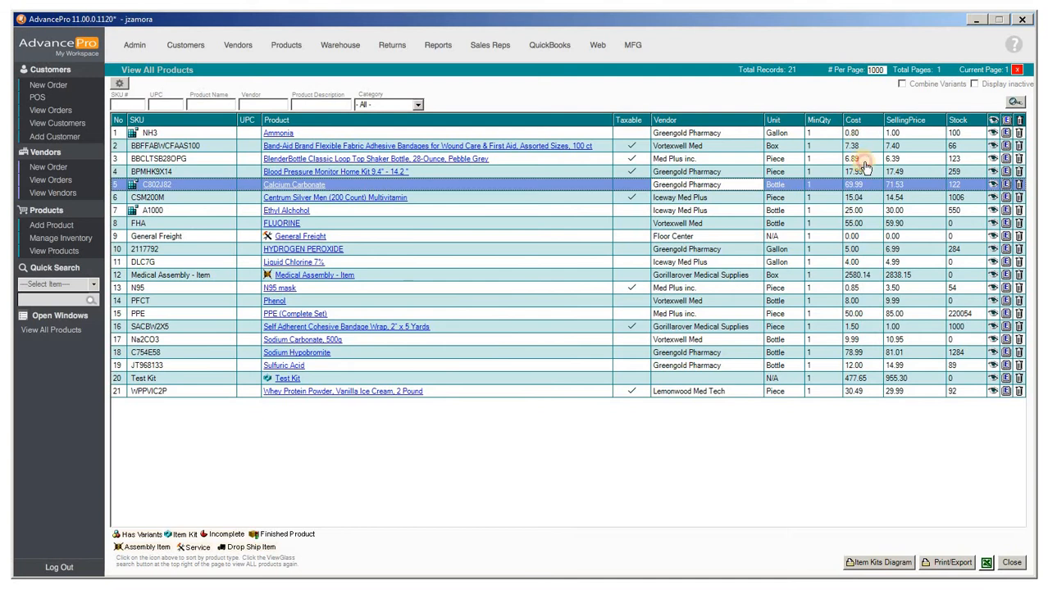
pyautogui.click(957, 146)
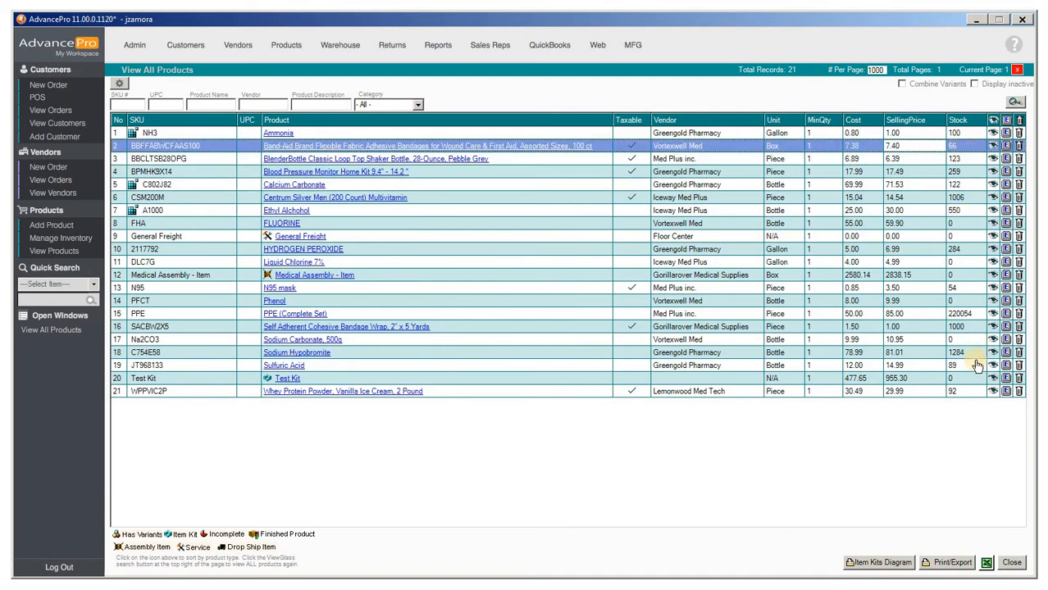
# - Open the product inventory management list and filter it to HQ Warehouse 1
pyautogui.click(289, 48)
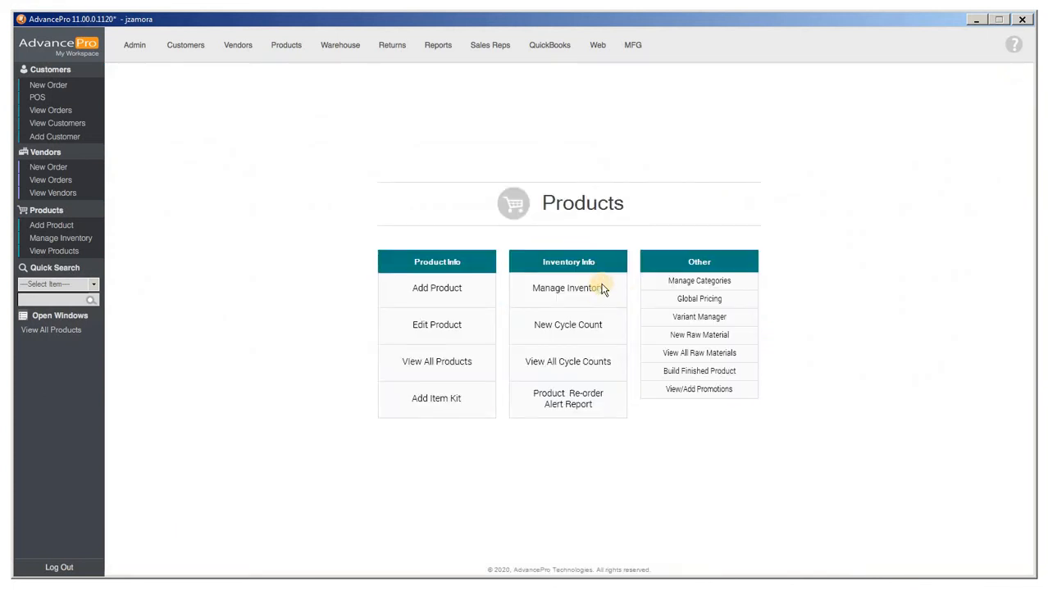
pyautogui.click(603, 289)
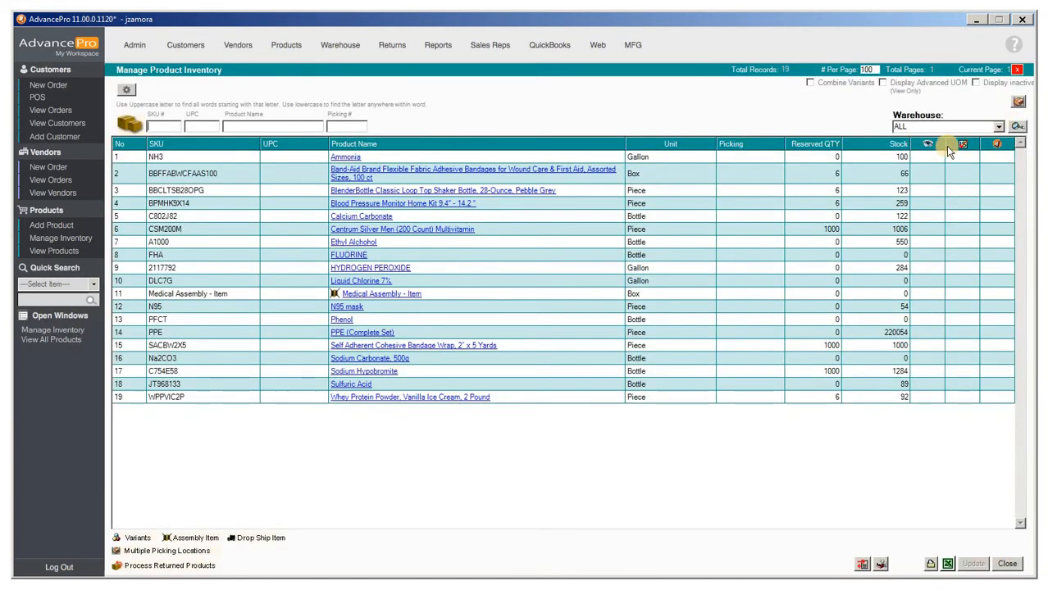
pyautogui.click(998, 128)
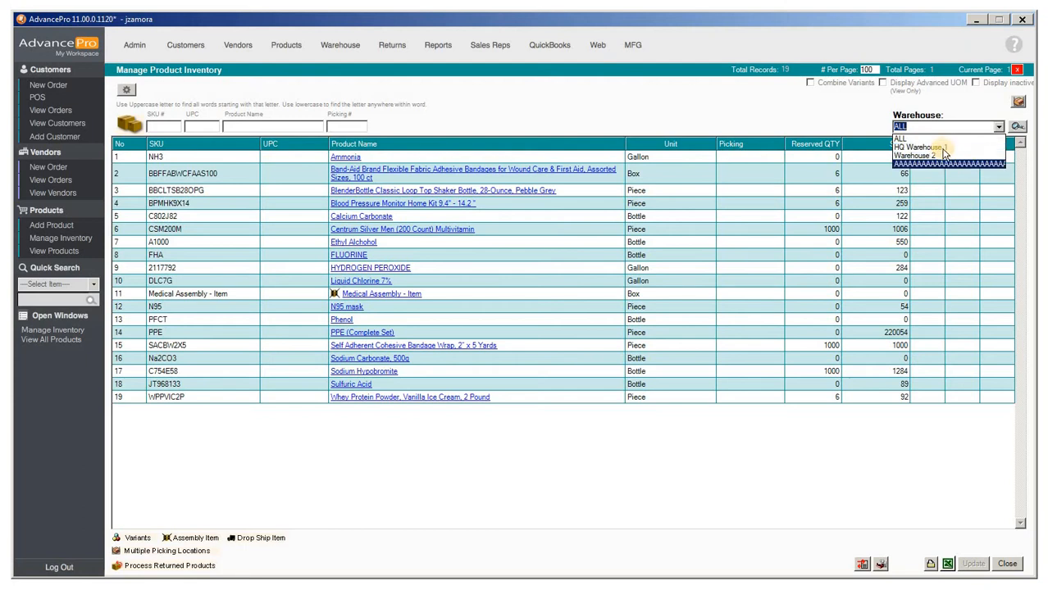
pyautogui.click(942, 148)
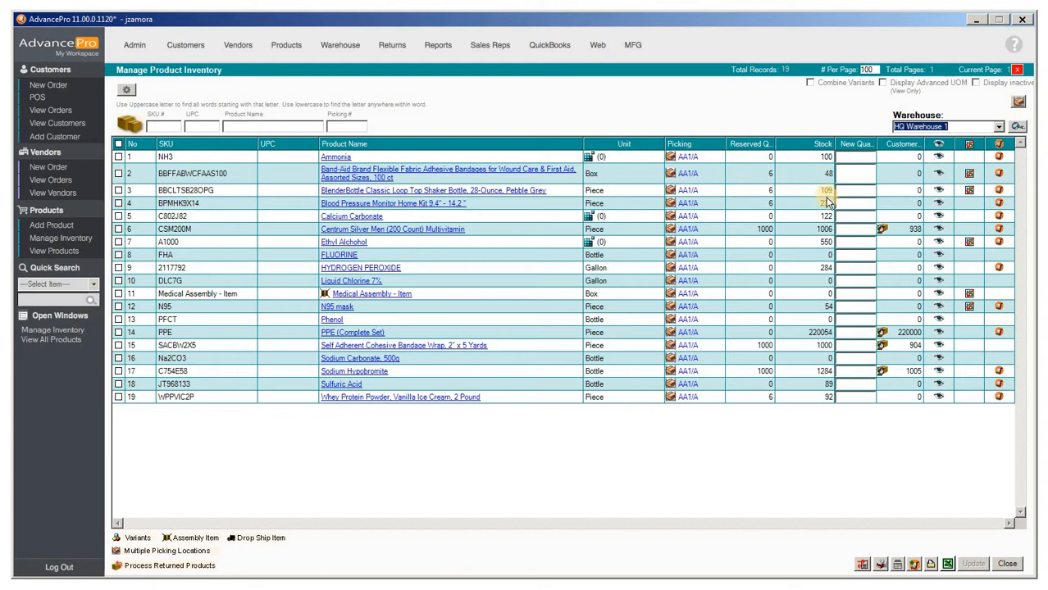
# - Examine the chronological stock adjustment history of the Blood Pressure Monitor Home Kit, and close the history and inventory list
pyautogui.click(939, 203)
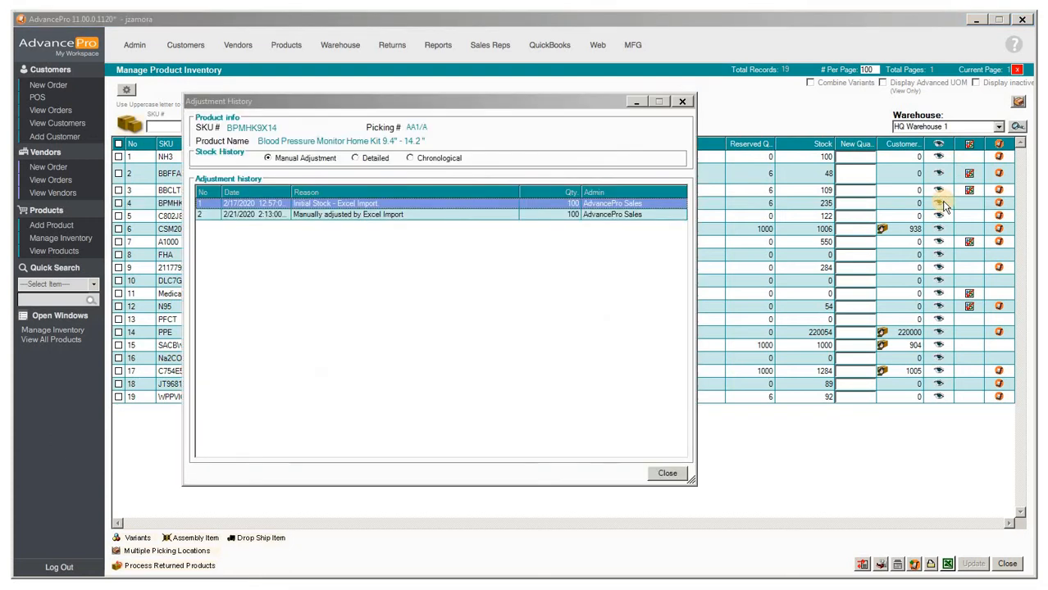
pyautogui.click(443, 159)
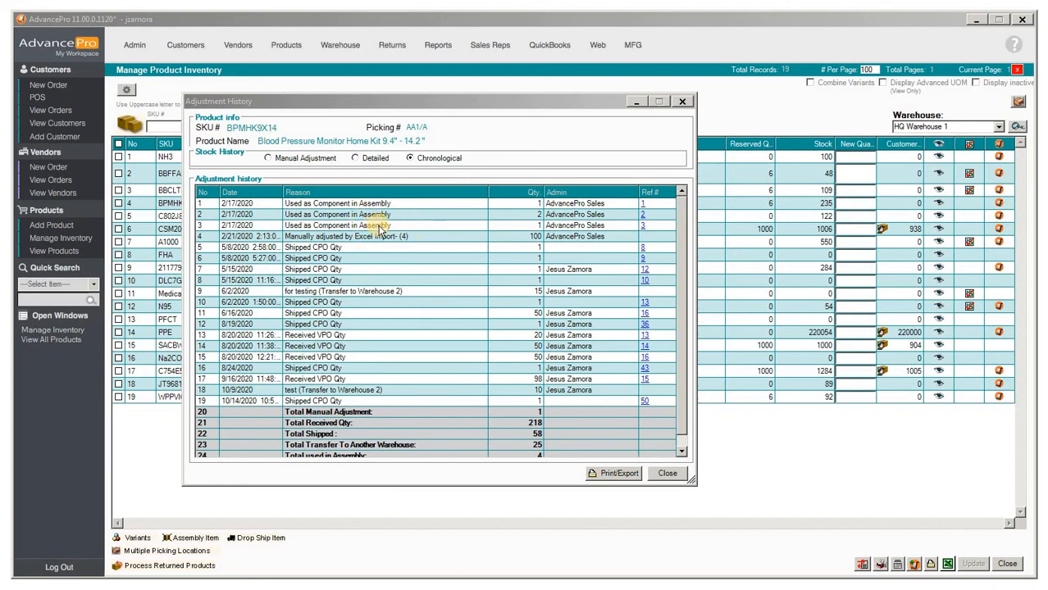
pyautogui.click(350, 271)
pyautogui.click(343, 356)
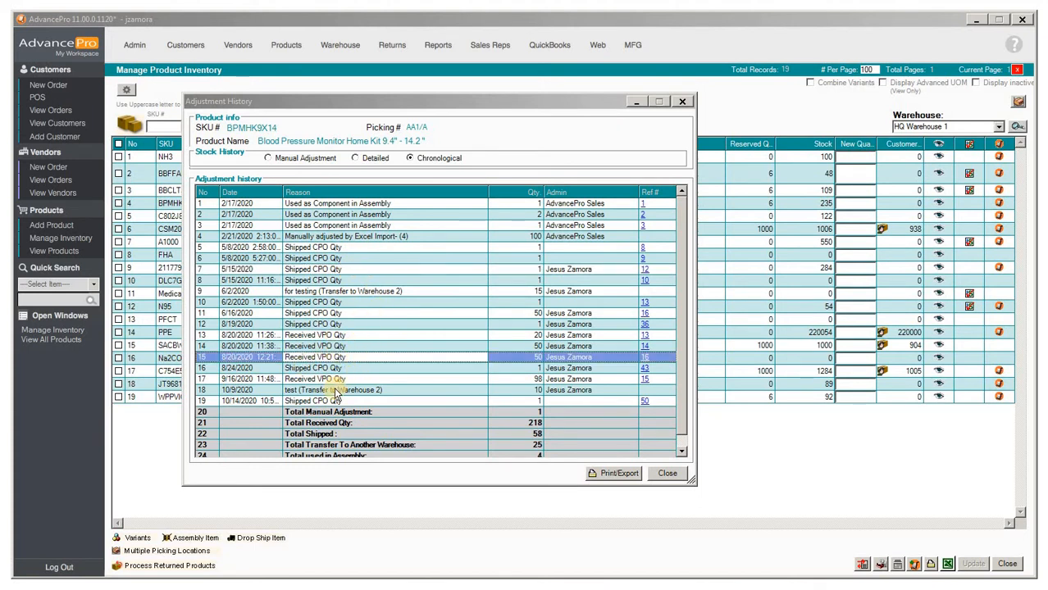
pyautogui.click(381, 391)
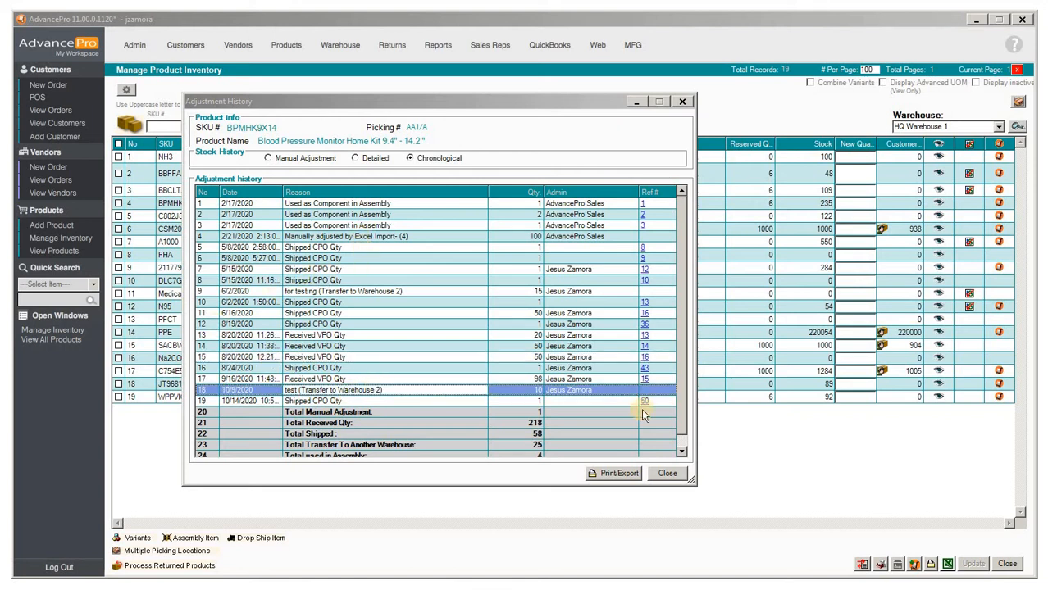
pyautogui.click(667, 473)
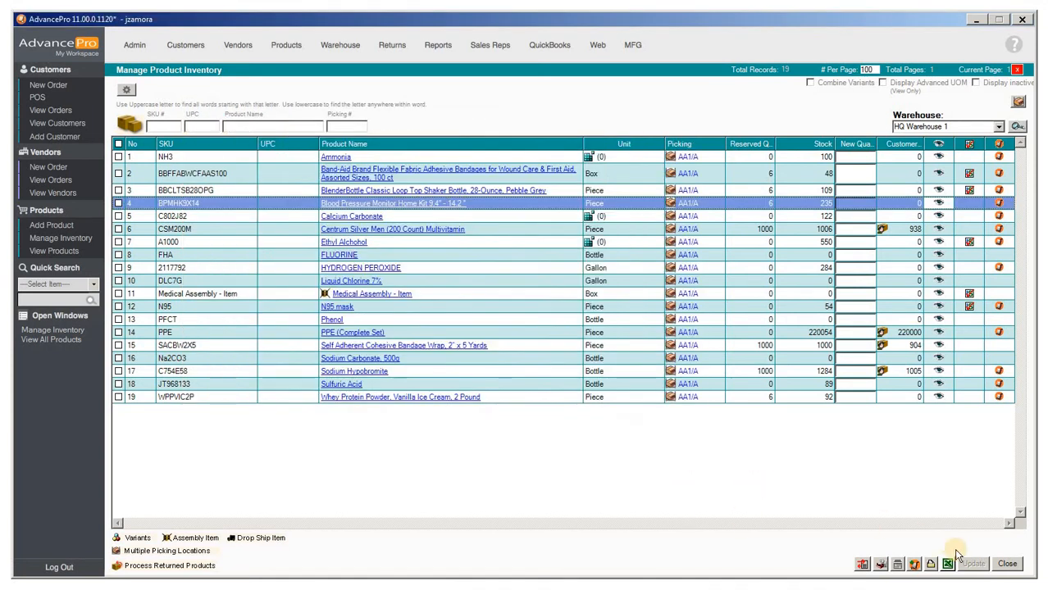
pyautogui.click(1015, 568)
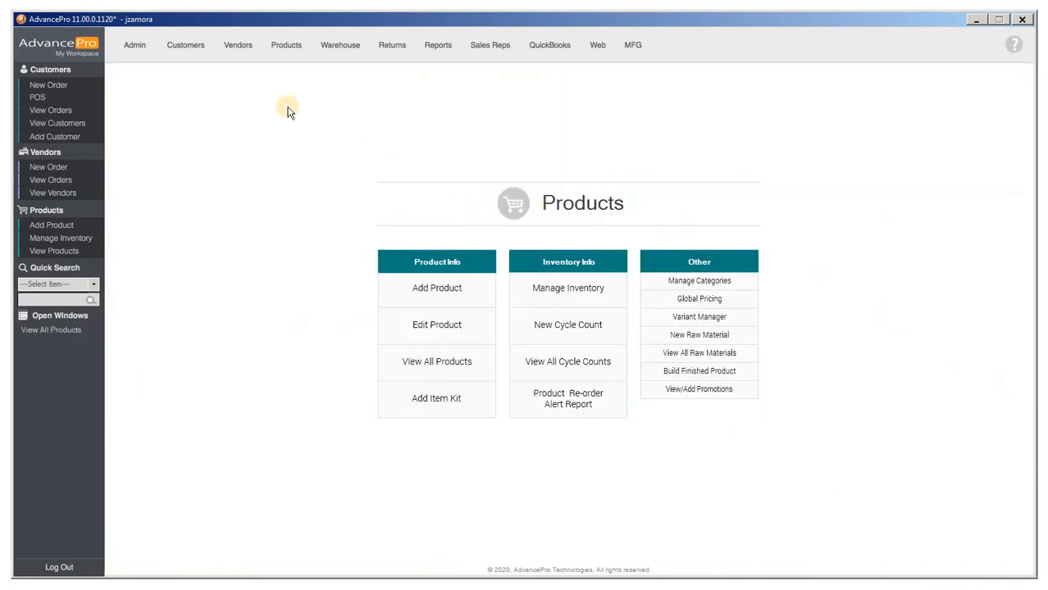
# - Start a new customer purchase order for Boarco and proceed to the order details
pyautogui.click(197, 45)
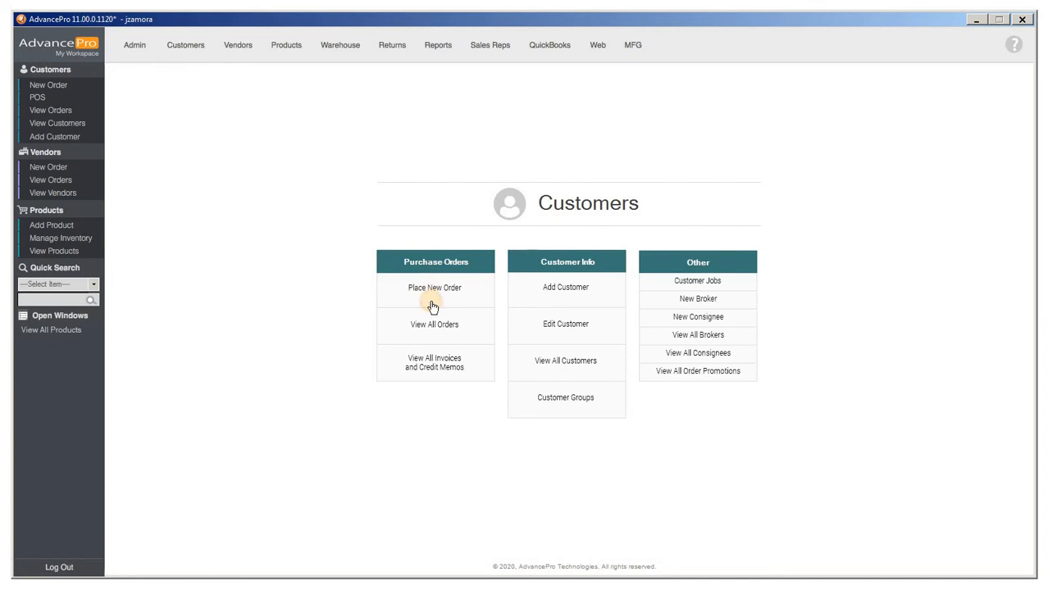
pyautogui.click(459, 304)
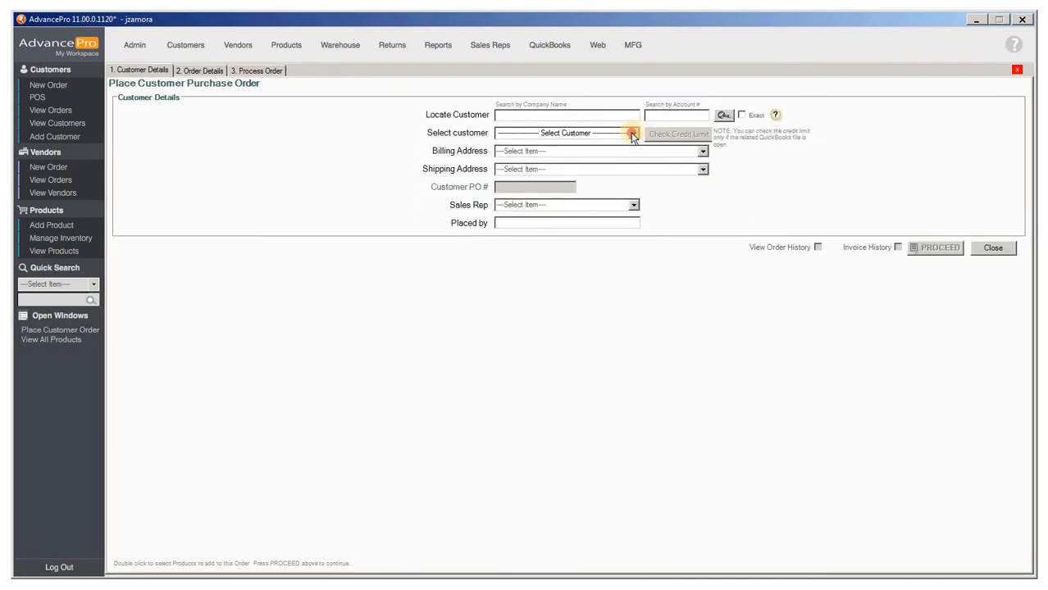
pyautogui.click(632, 136)
pyautogui.click(568, 154)
pyautogui.click(929, 248)
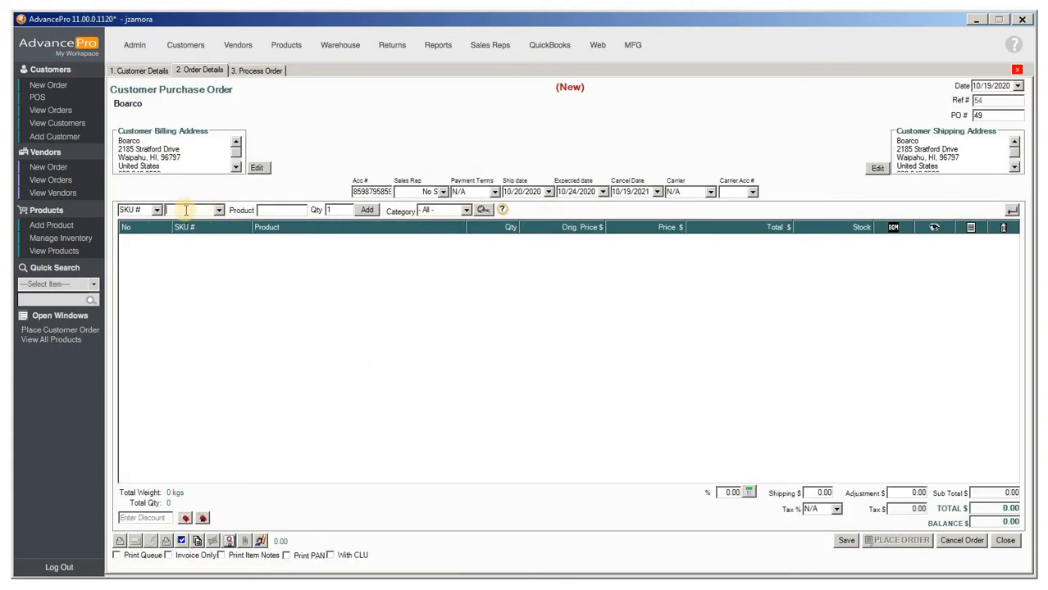
pyautogui.write('a')
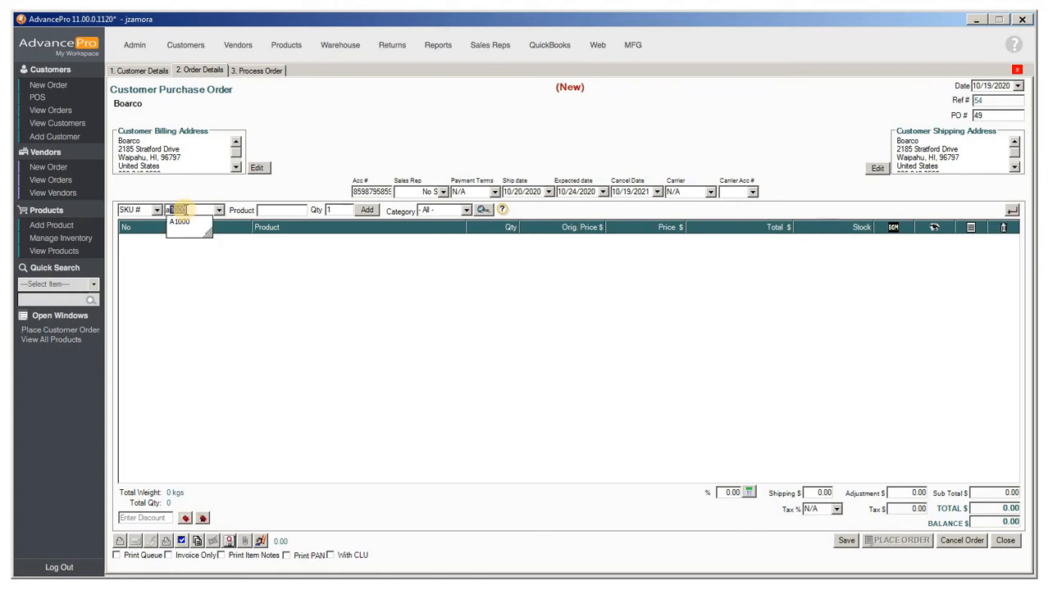
pyautogui.press('BackSpace')
pyautogui.press('BackSpace')
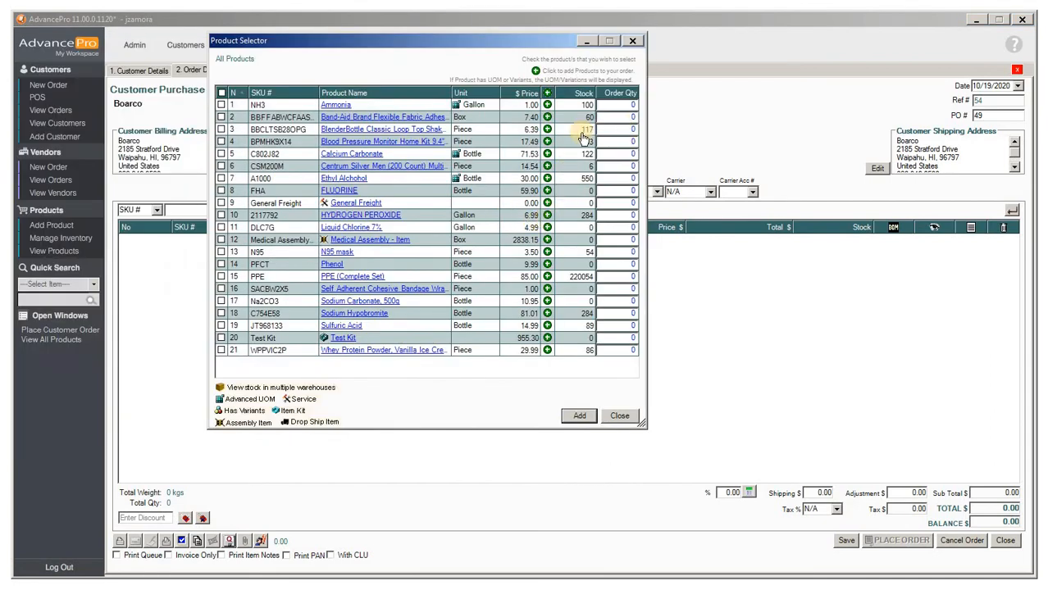
# - Add 5 each of the BlenderBottle shaker bottle, Blood Pressure Monitor Home Kit and Hydrogen Peroxide to the order from the product selector
pyautogui.click(611, 131)
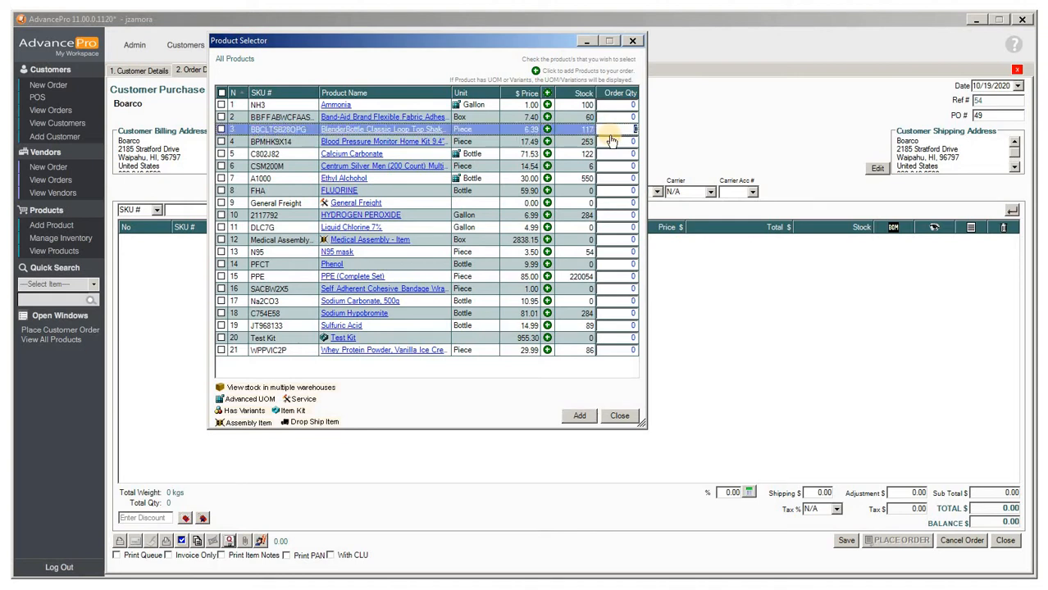
pyautogui.write('5')
pyautogui.press('Down')
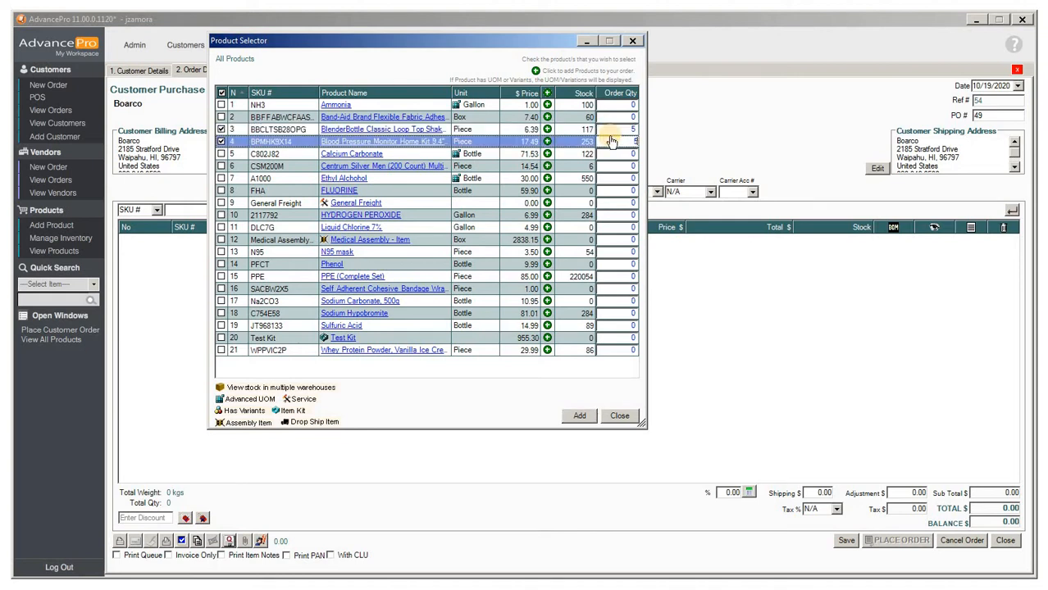
pyautogui.write('5')
pyautogui.press('Down')
pyautogui.press('Down')
pyautogui.press('Down')
pyautogui.press('Down')
pyautogui.press('Down')
pyautogui.press('Down')
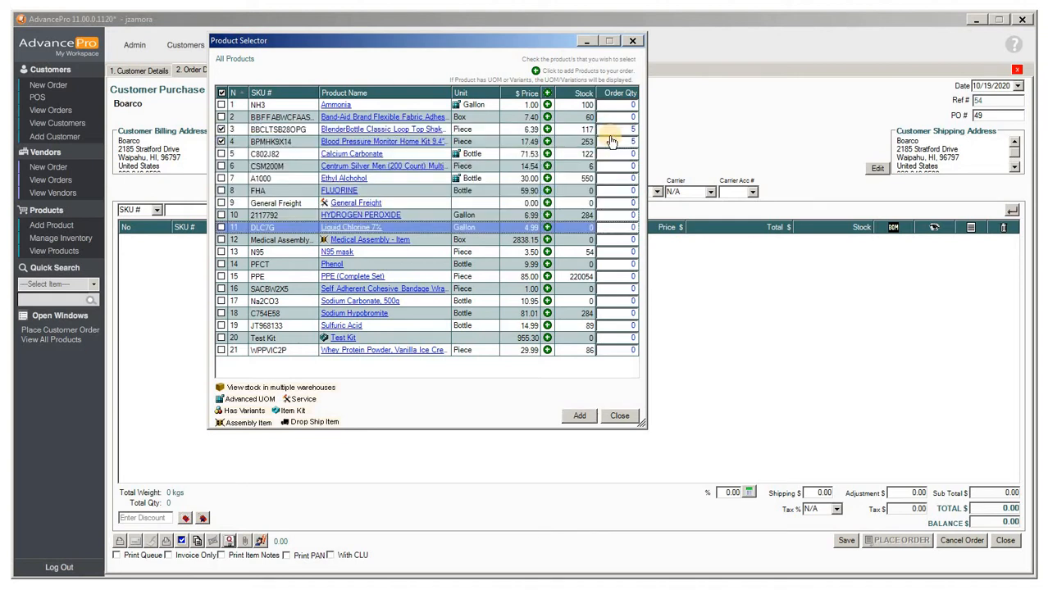
pyautogui.write('5')
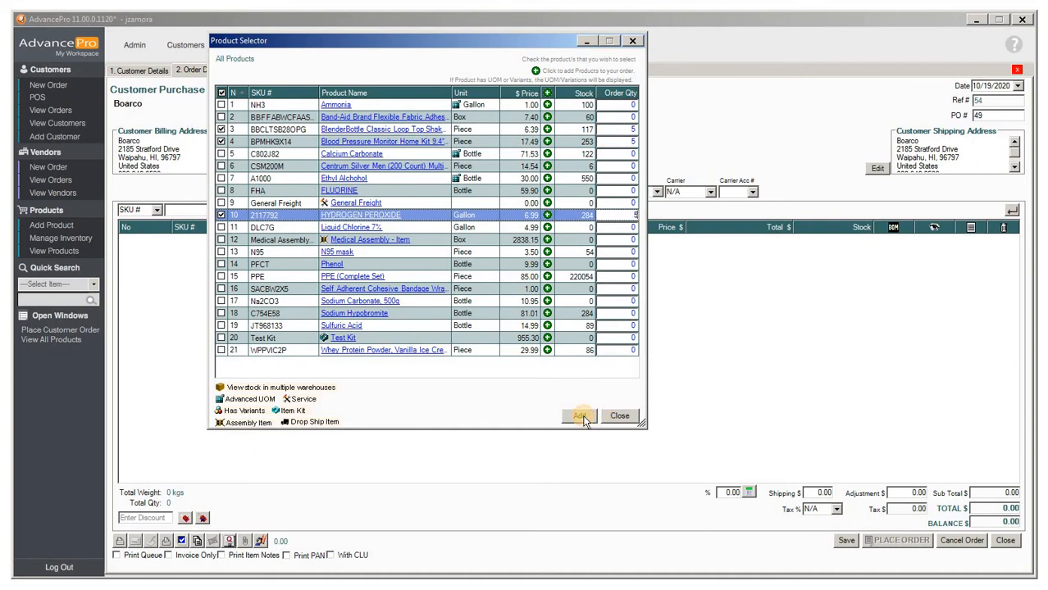
pyautogui.click(581, 417)
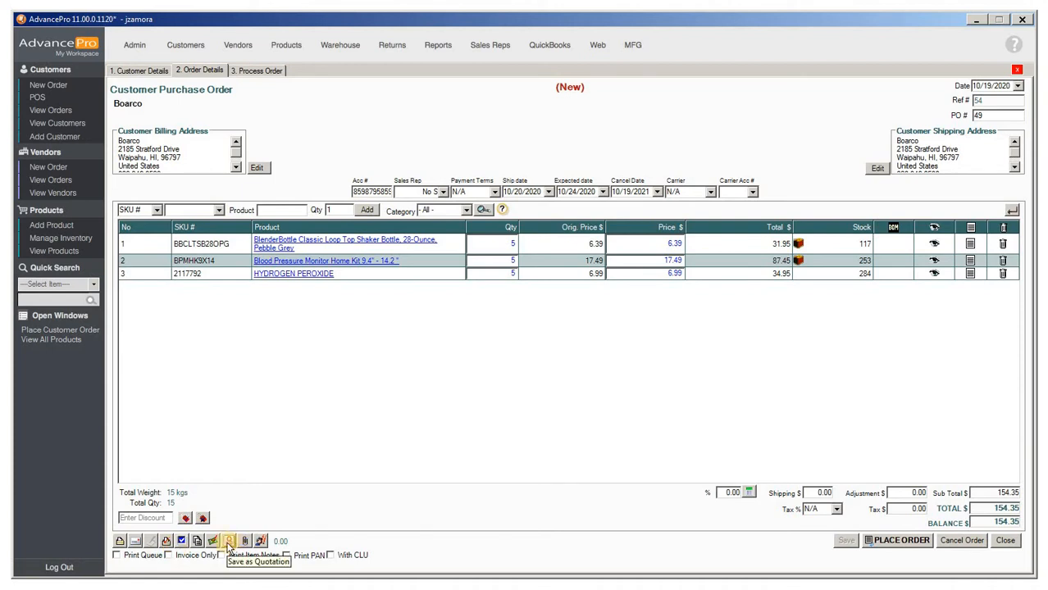
# - Preview the order's pro-forma invoice, and place and process the Boarco order with the quantities filled from stock
pyautogui.click(166, 541)
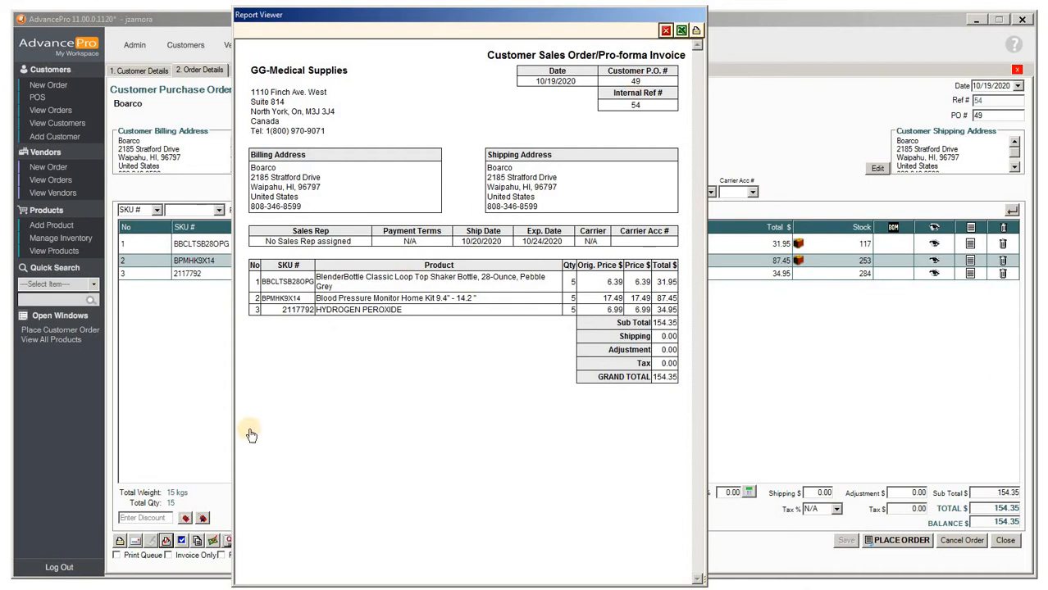
pyautogui.click(663, 31)
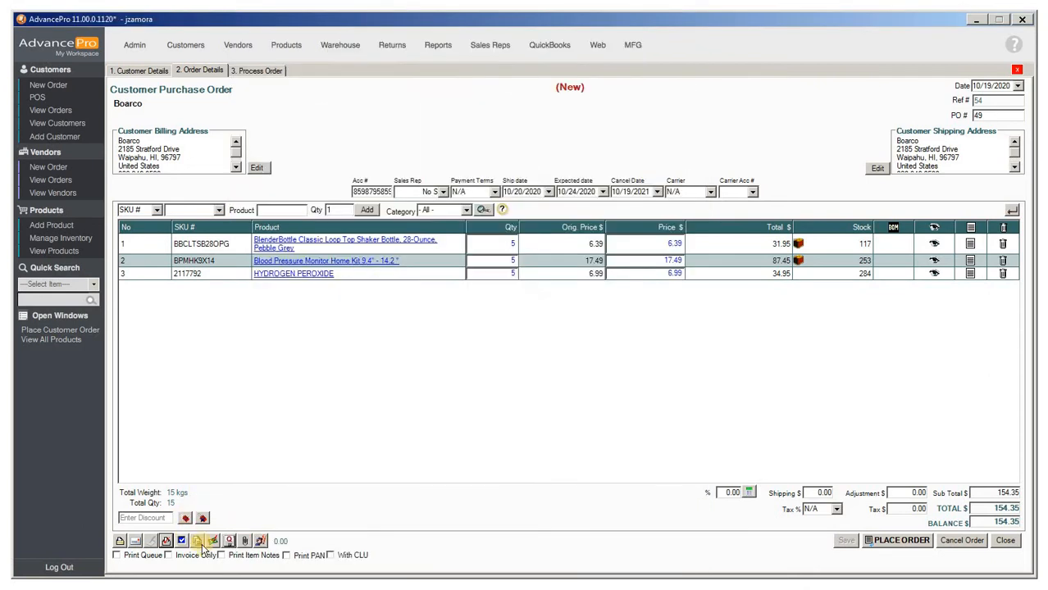
pyautogui.click(888, 540)
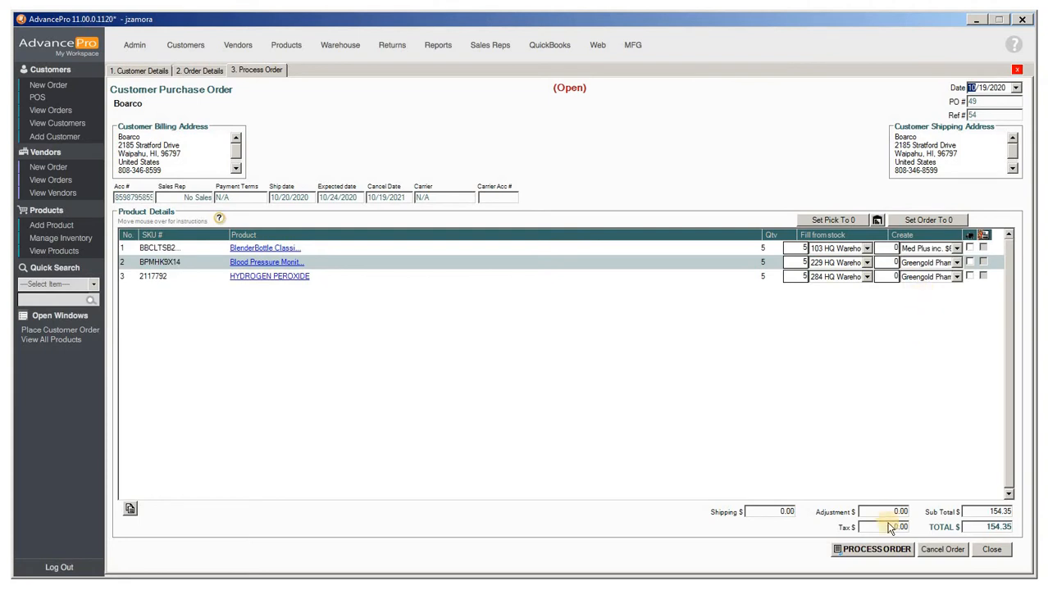
pyautogui.click(872, 557)
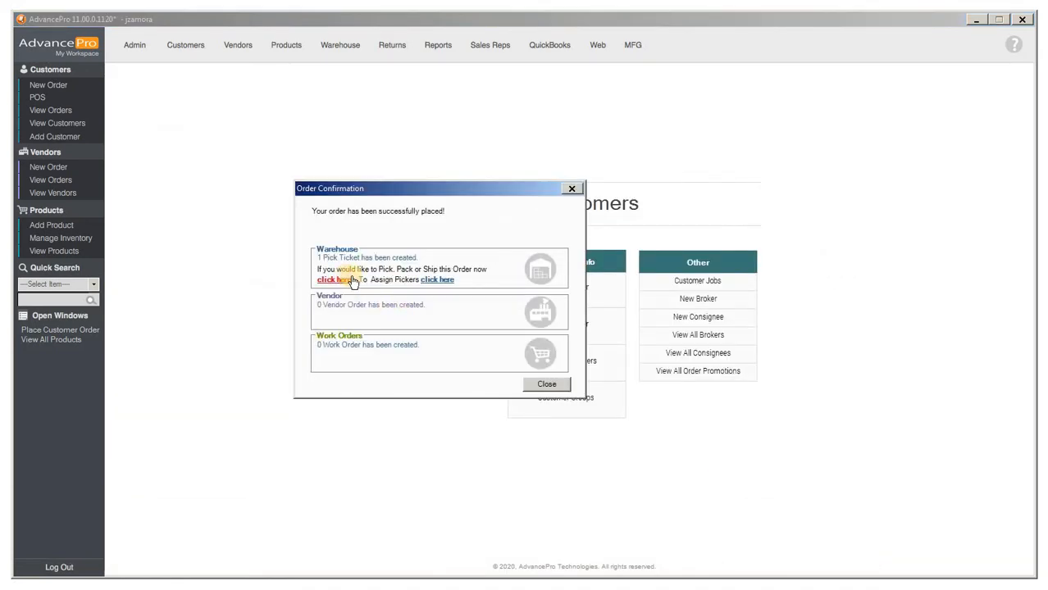
# - Open the new Boarco order's pick list from the order confirmation and preview its picking slip
pyautogui.click(345, 280)
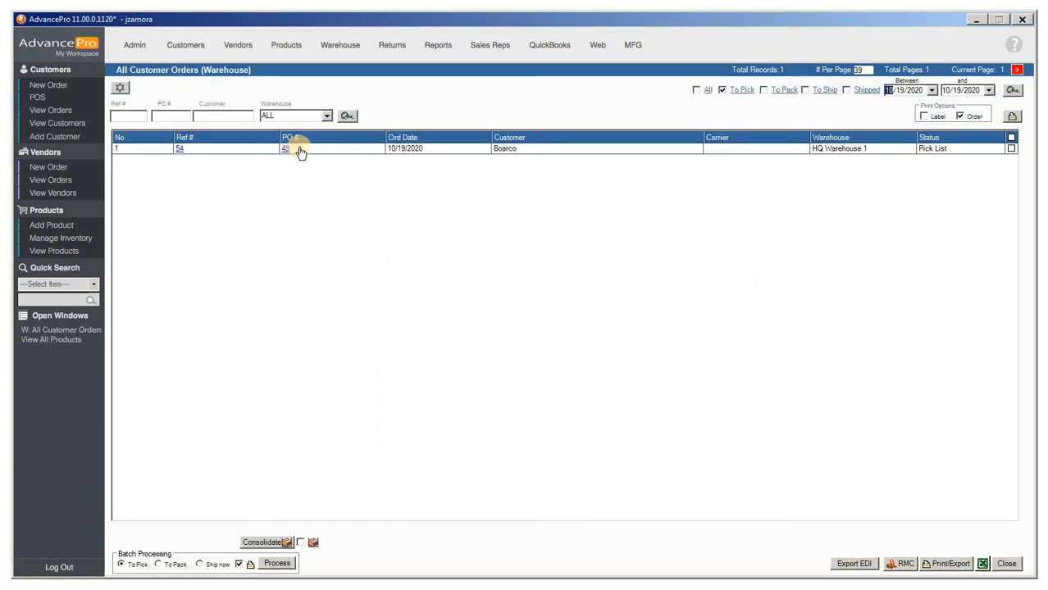
pyautogui.click(494, 253)
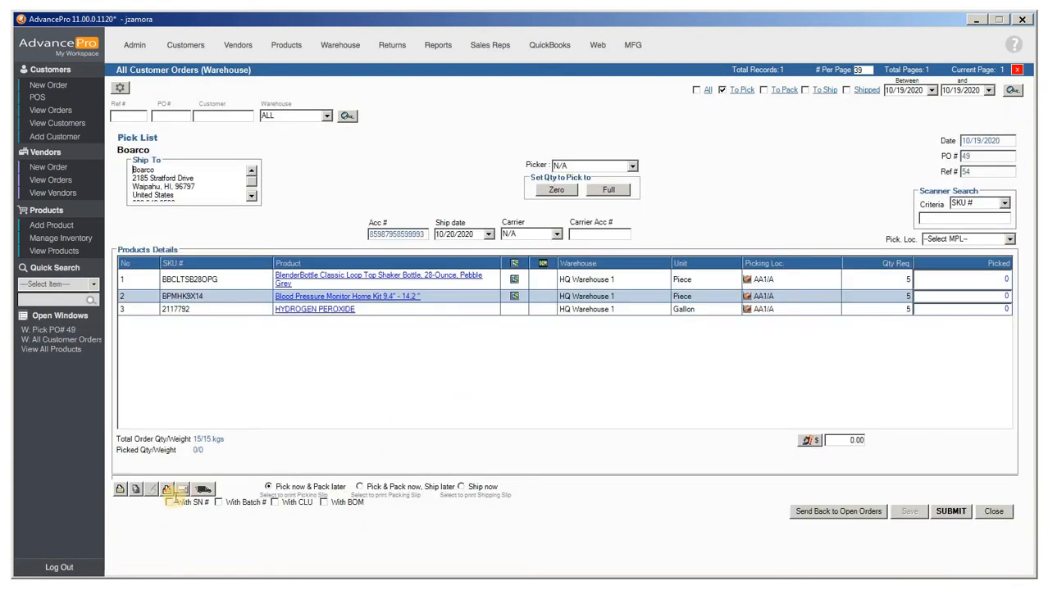
pyautogui.click(167, 491)
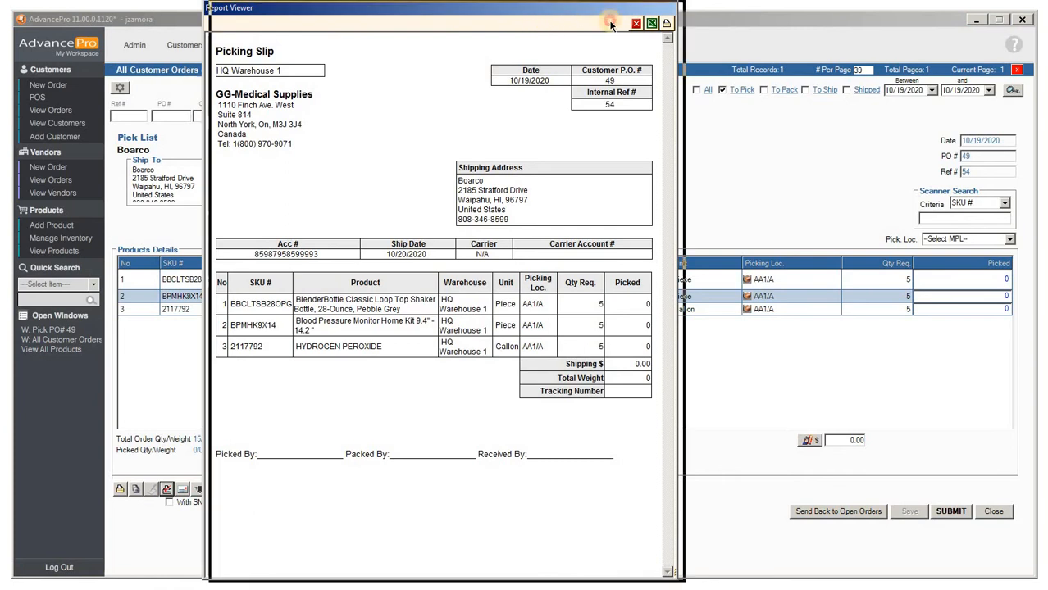
# - Close the picking slip preview, set every product's picked quantity to full, and save and submit the pick list
pyautogui.moveTo(576, 12); pyautogui.dragTo(611, 24)
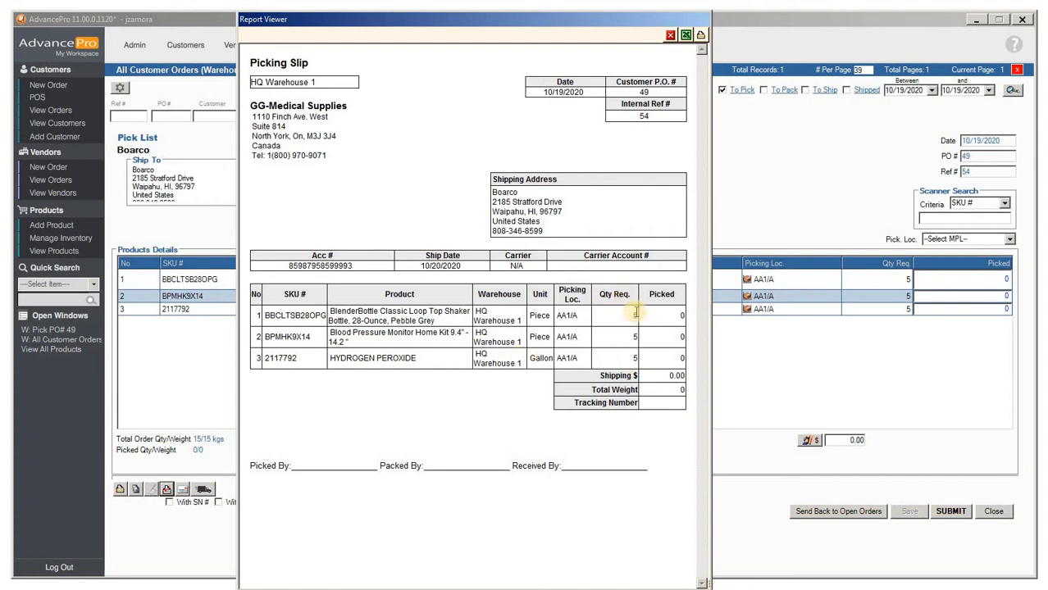
pyautogui.click(671, 36)
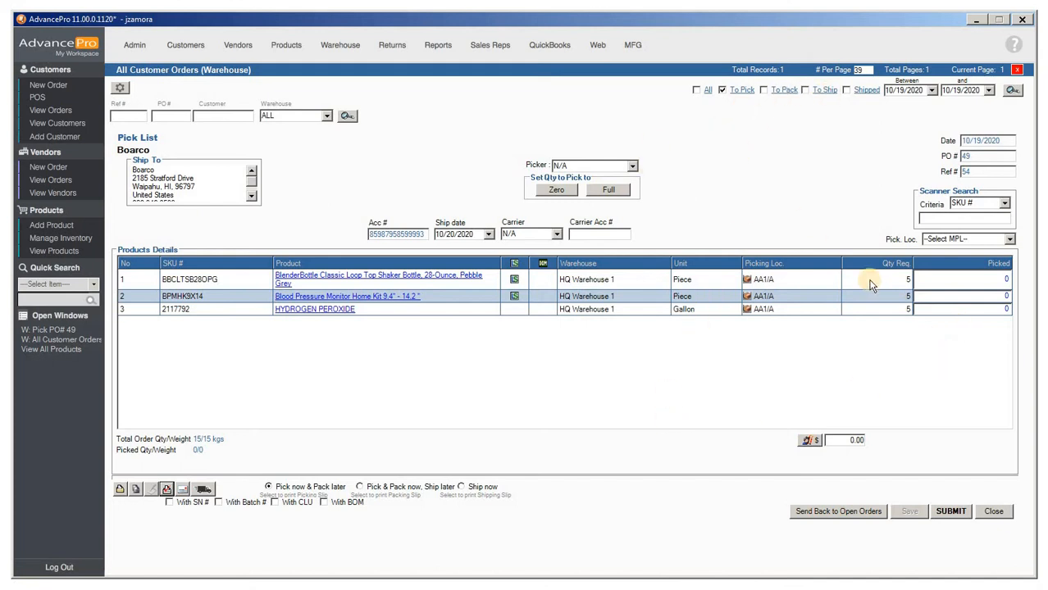
pyautogui.click(608, 191)
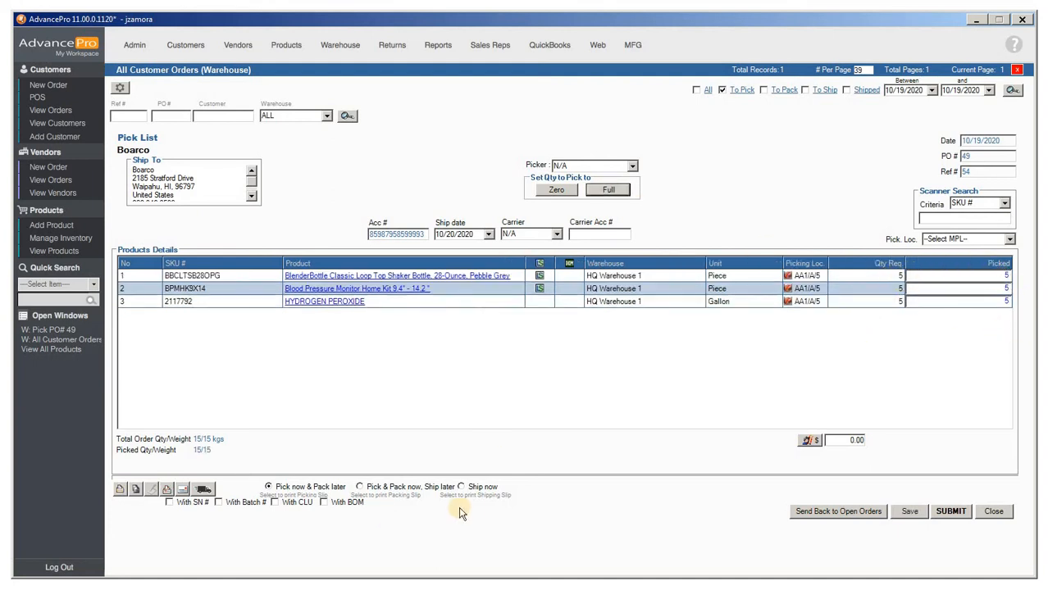
pyautogui.click(917, 511)
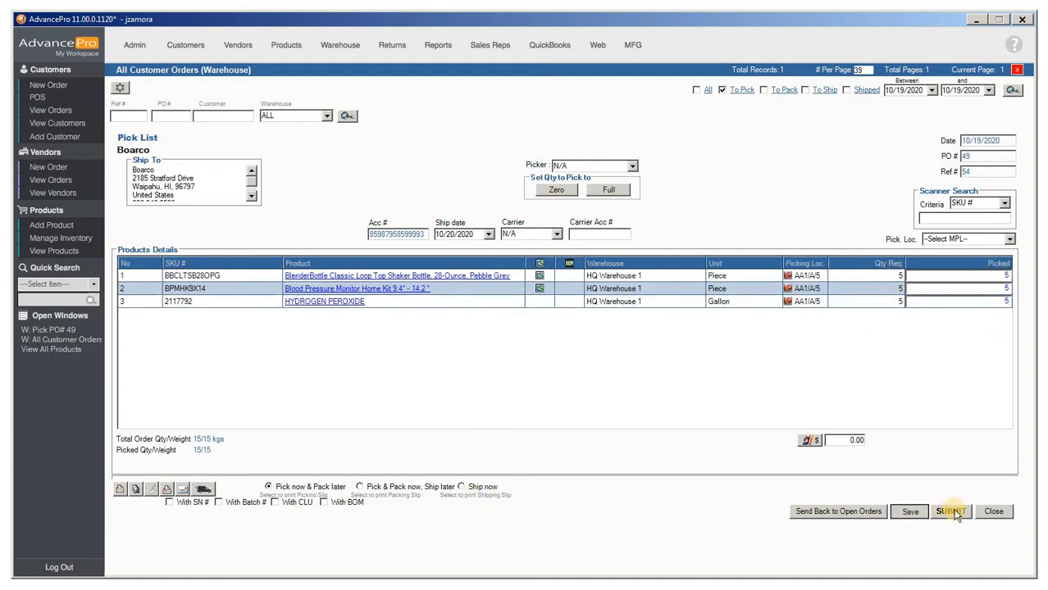
pyautogui.click(948, 510)
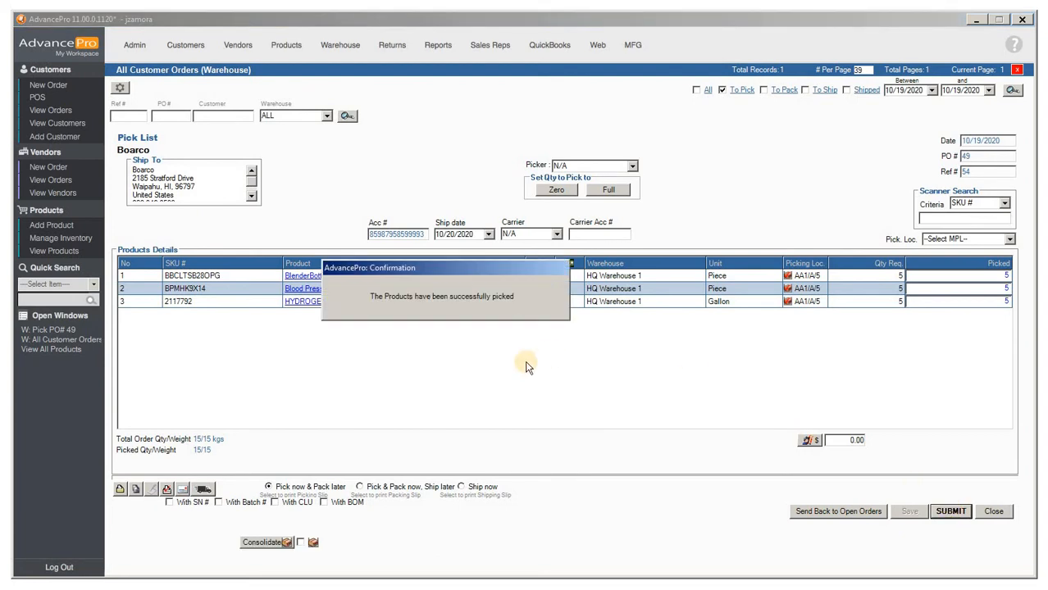
# - Open the Boarco order among the orders to pack, preview its packing slip and submit it as packed
pyautogui.click(785, 91)
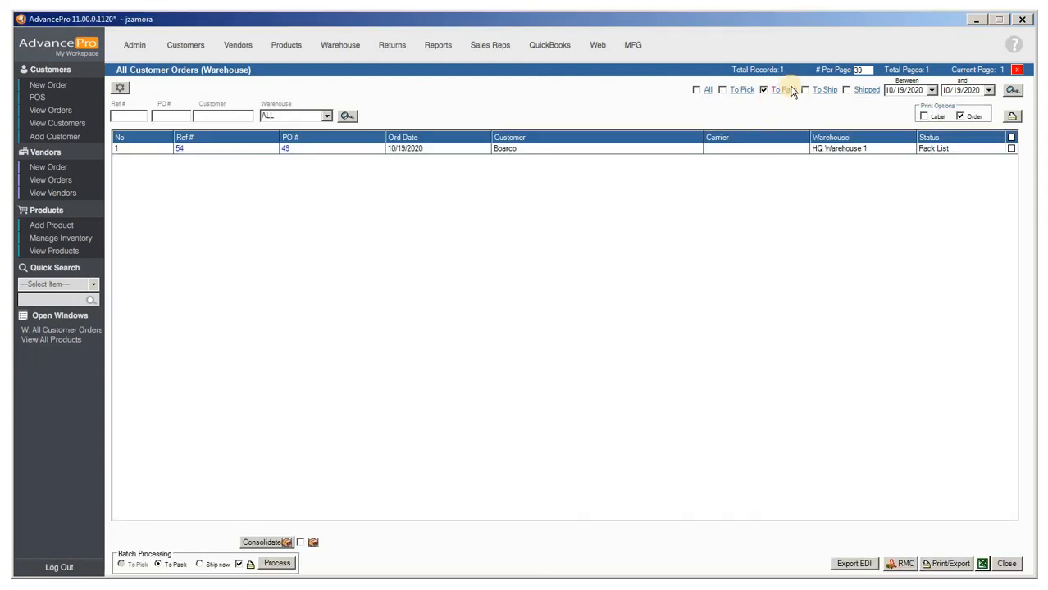
pyautogui.click(342, 150)
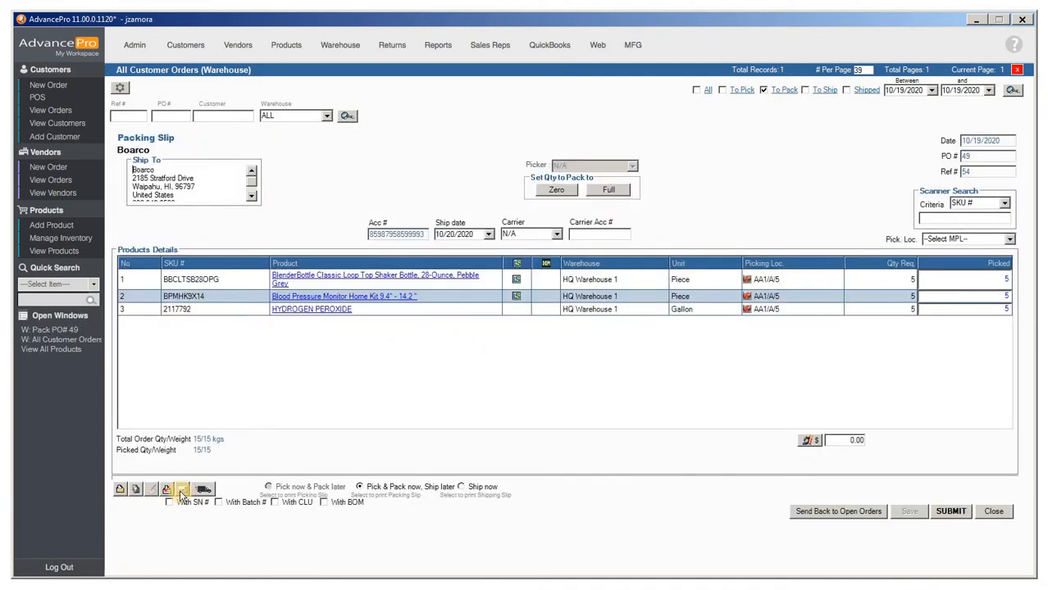
pyautogui.click(167, 490)
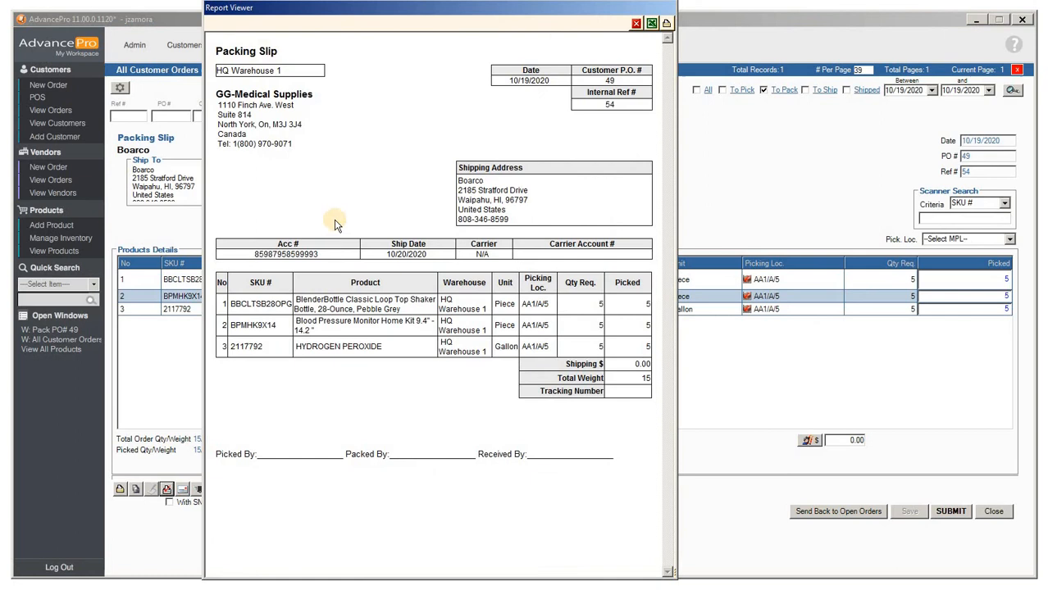
pyautogui.doubleClick(236, 55)
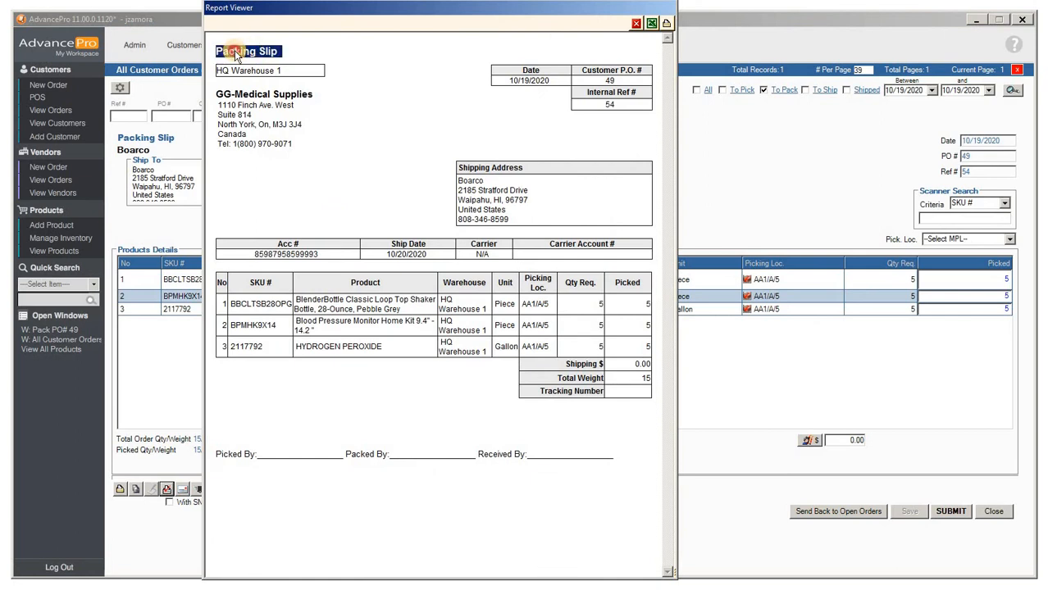
pyautogui.click(635, 50)
pyautogui.click(632, 25)
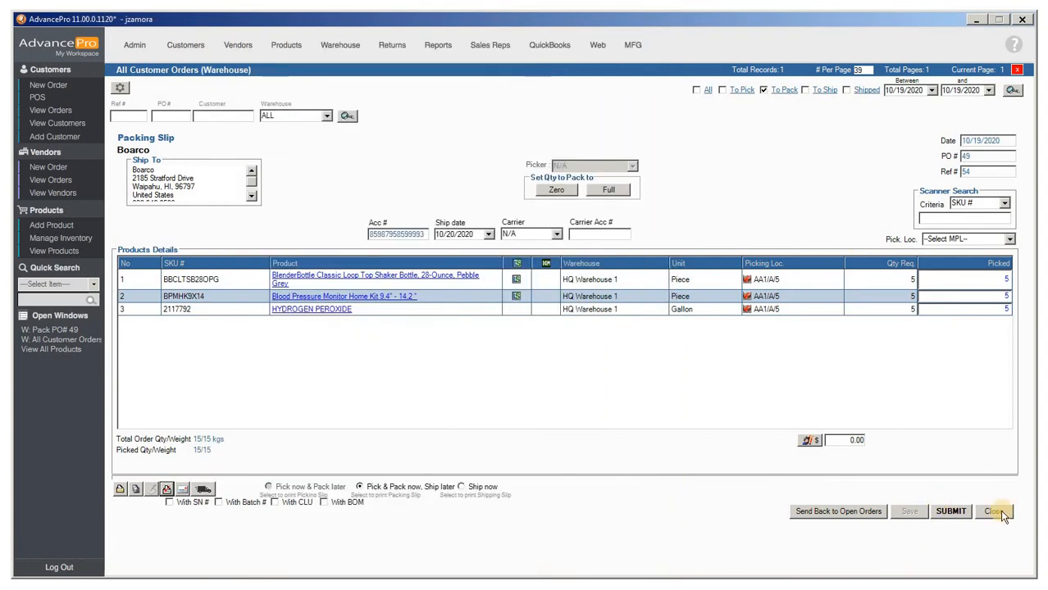
pyautogui.click(934, 513)
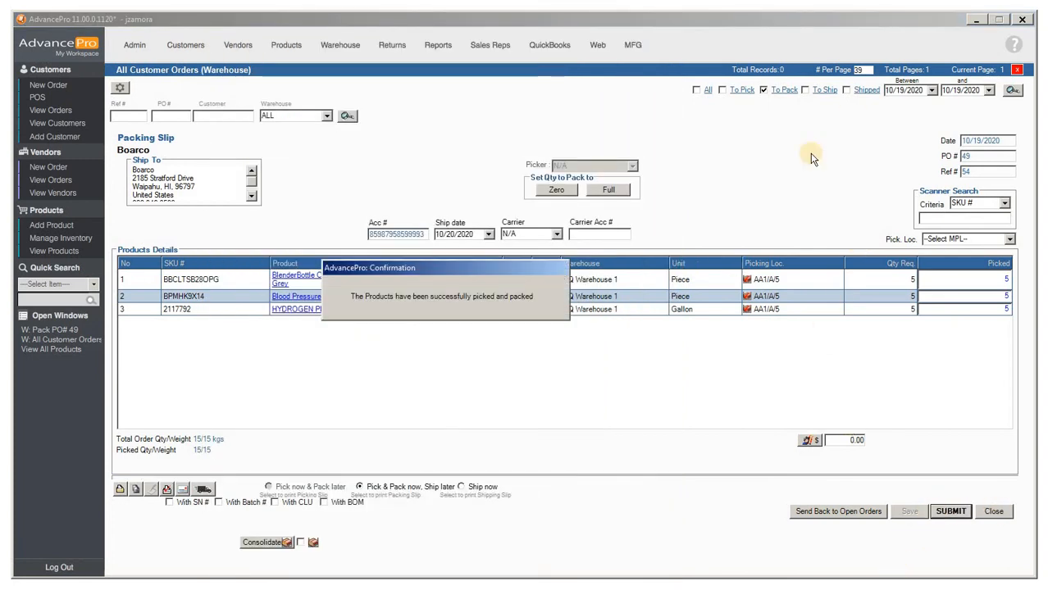
# - Open the Boarco order among the orders to ship and enter additional shipping of 25 and tracking number ABCDEFGH12345
pyautogui.click(827, 91)
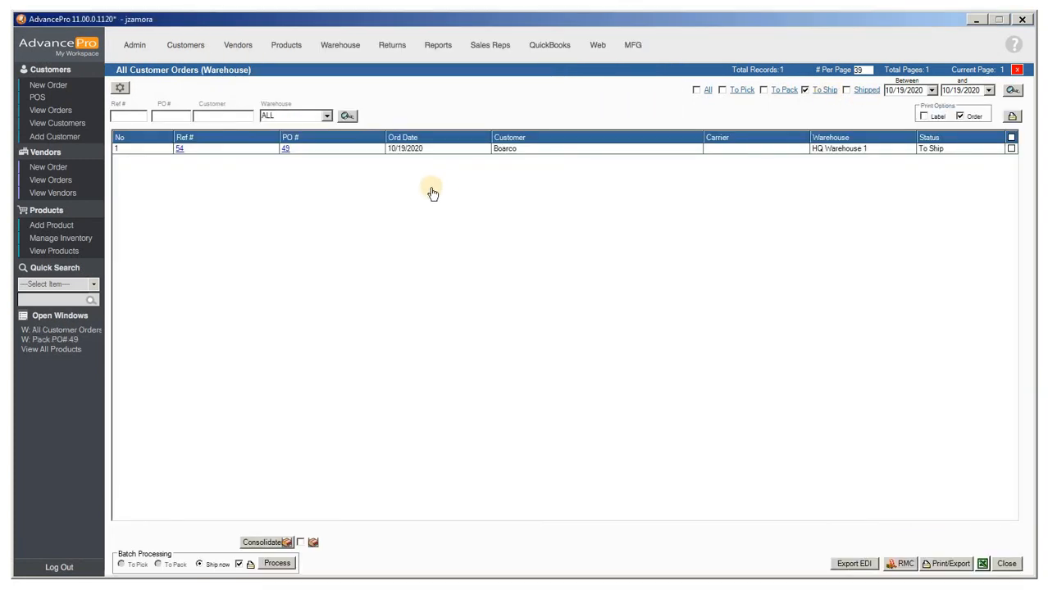
pyautogui.doubleClick(323, 148)
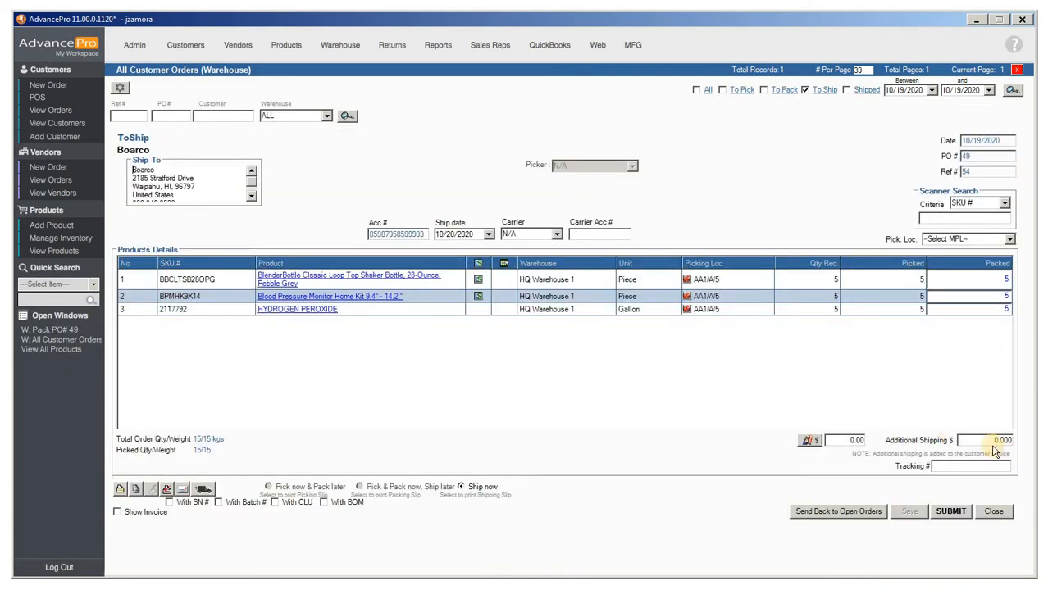
pyautogui.moveTo(986, 443); pyautogui.dragTo(1022, 442)
pyautogui.write('20')
pyautogui.press('BackSpace')
pyautogui.write('5')
pyautogui.click(983, 464)
pyautogui.write('12345')
# - Preview the order's shipping slip and submit the order as shipped
pyautogui.click(940, 520)
pyautogui.click(164, 490)
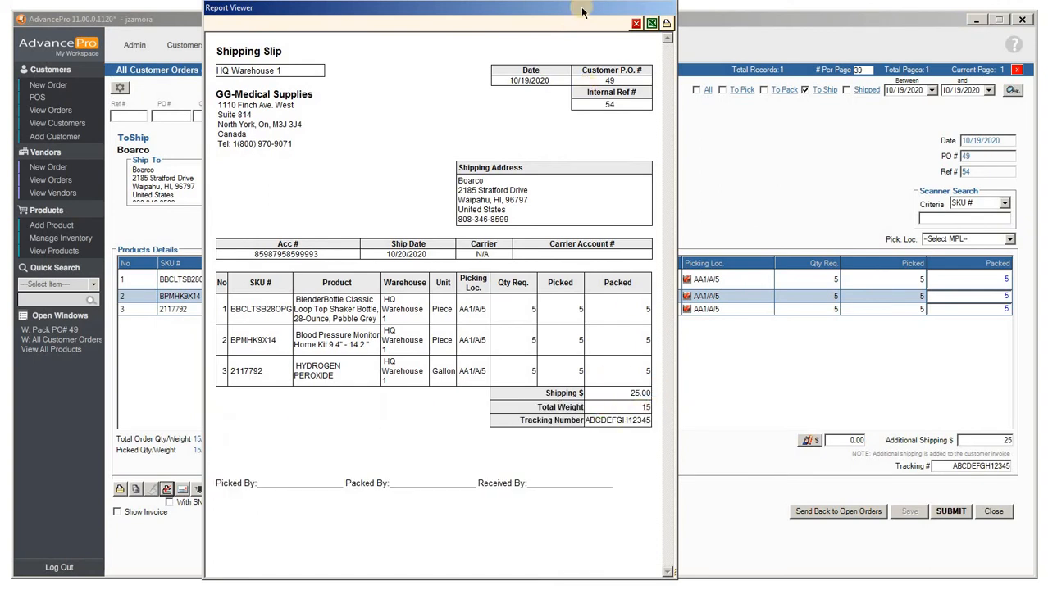
pyautogui.click(637, 24)
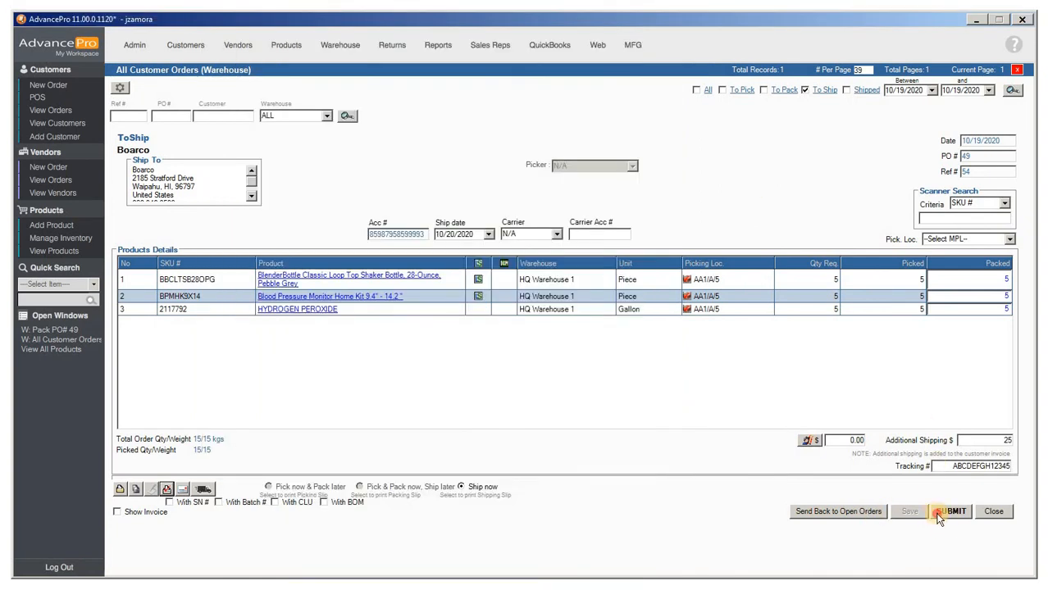
pyautogui.click(950, 510)
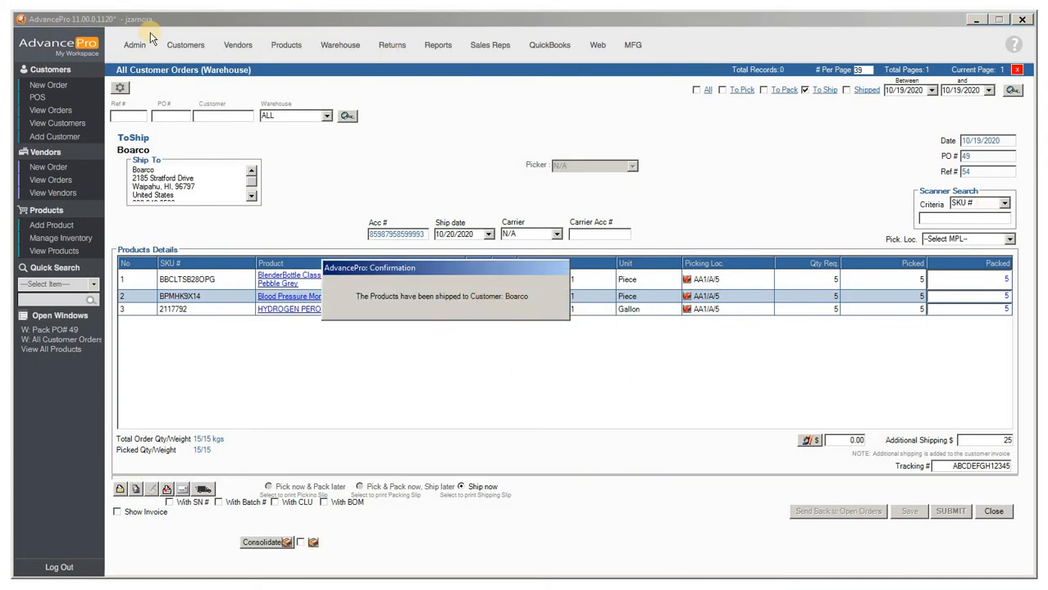
# - Open the new Boarco invoice from the pending customer invoices and preview the printable invoice
pyautogui.click(197, 48)
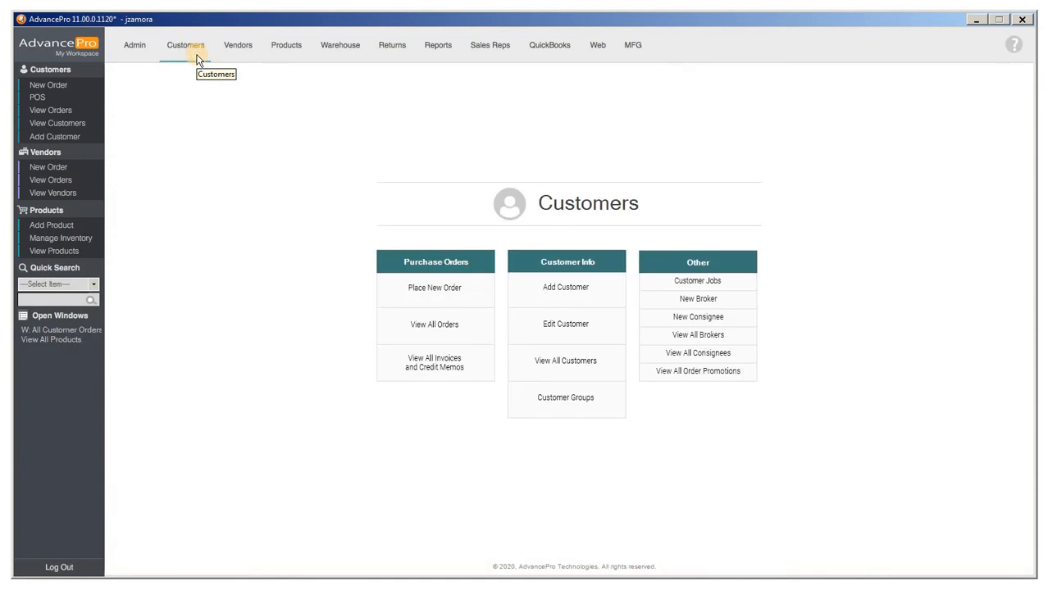
pyautogui.click(443, 363)
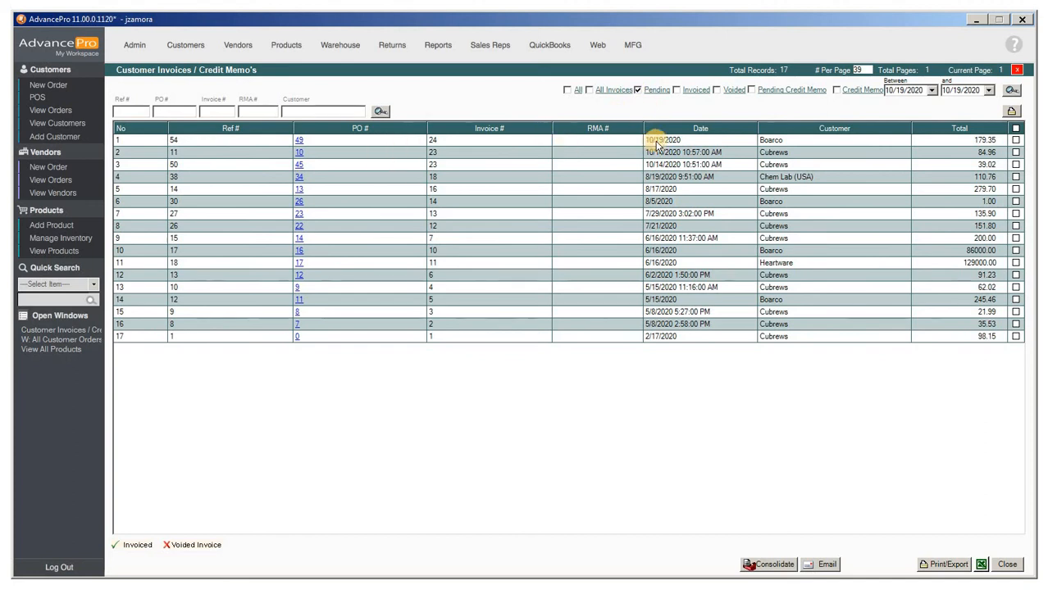
pyautogui.click(617, 142)
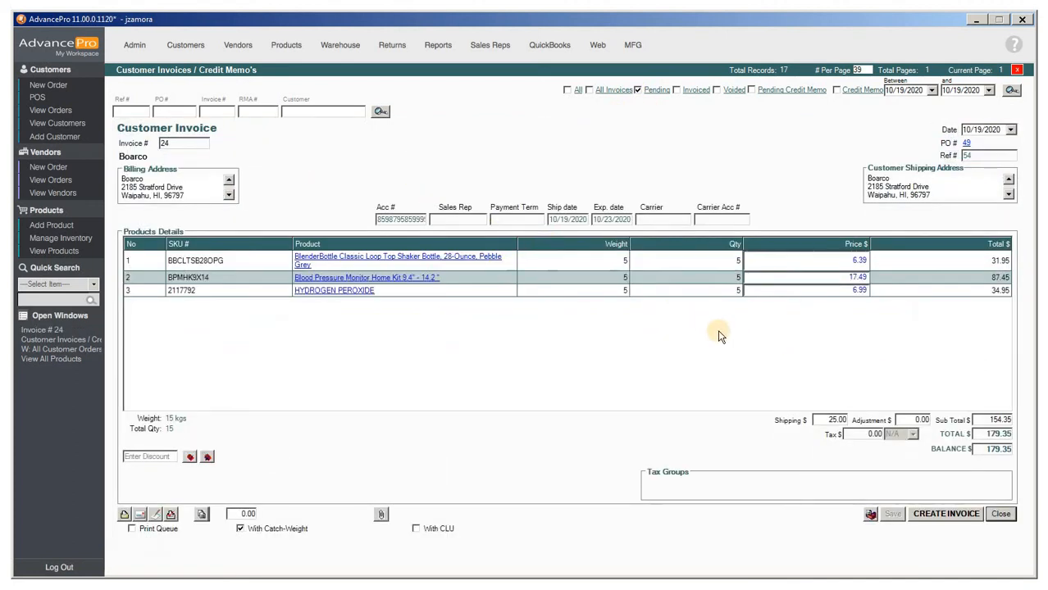
pyautogui.click(170, 515)
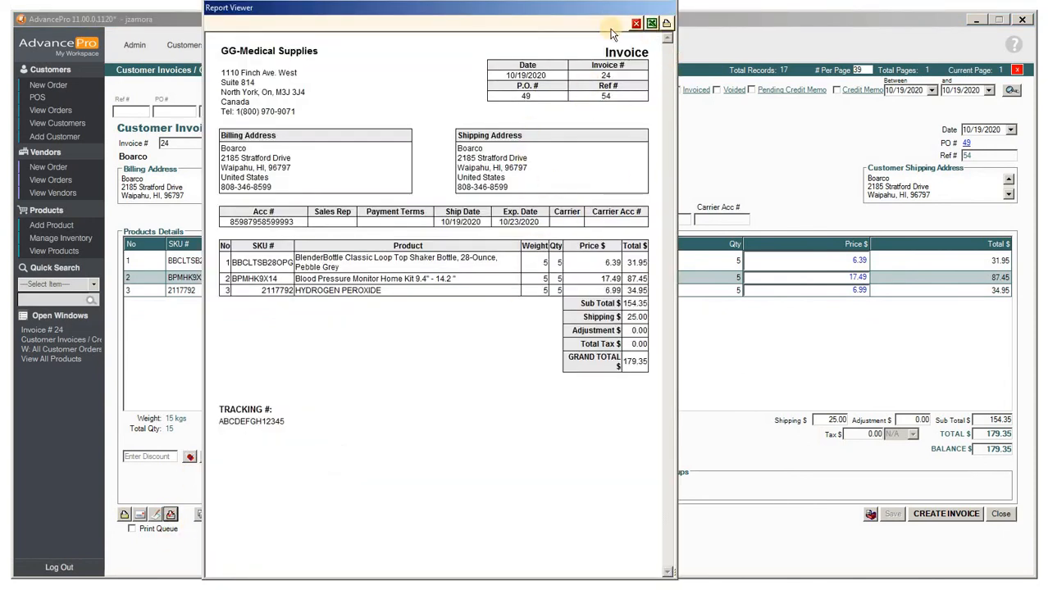
pyautogui.click(197, 424)
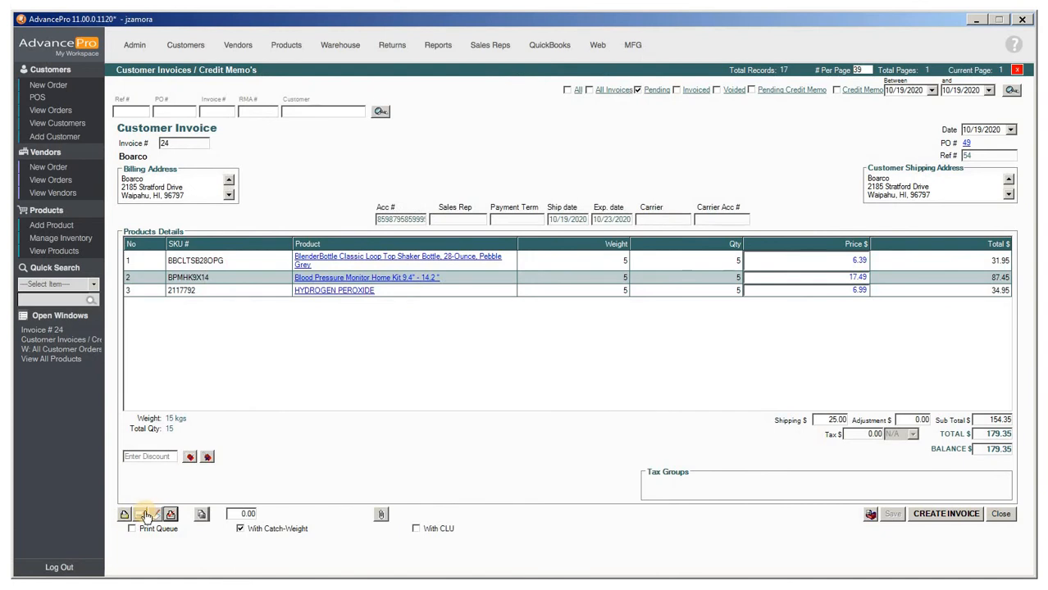
# - Open an e-mail for the invoice with an HTML attachment, review its fields and close it without sending
pyautogui.click(140, 515)
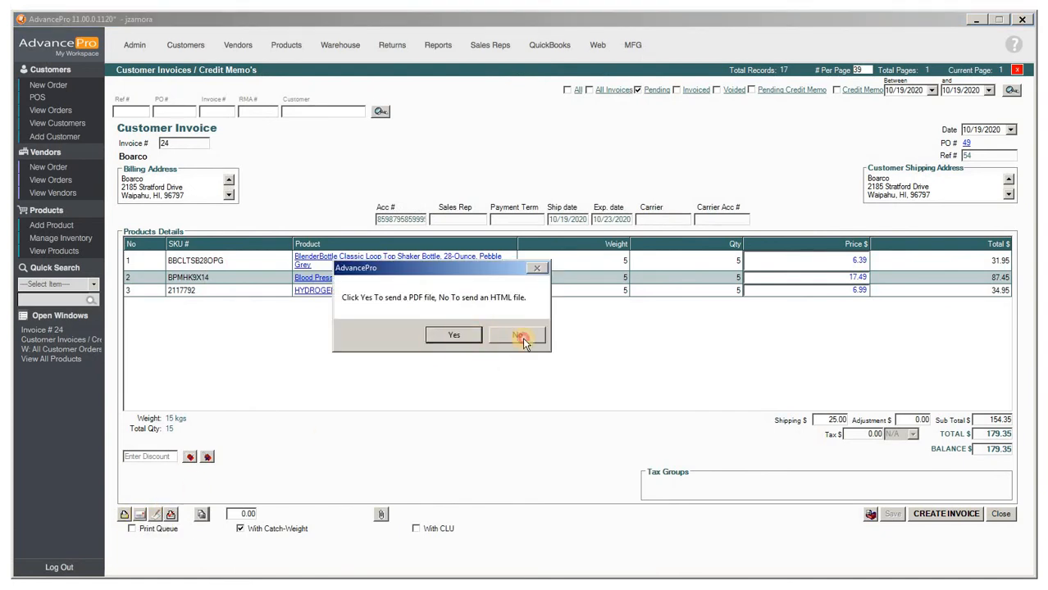
pyautogui.click(522, 341)
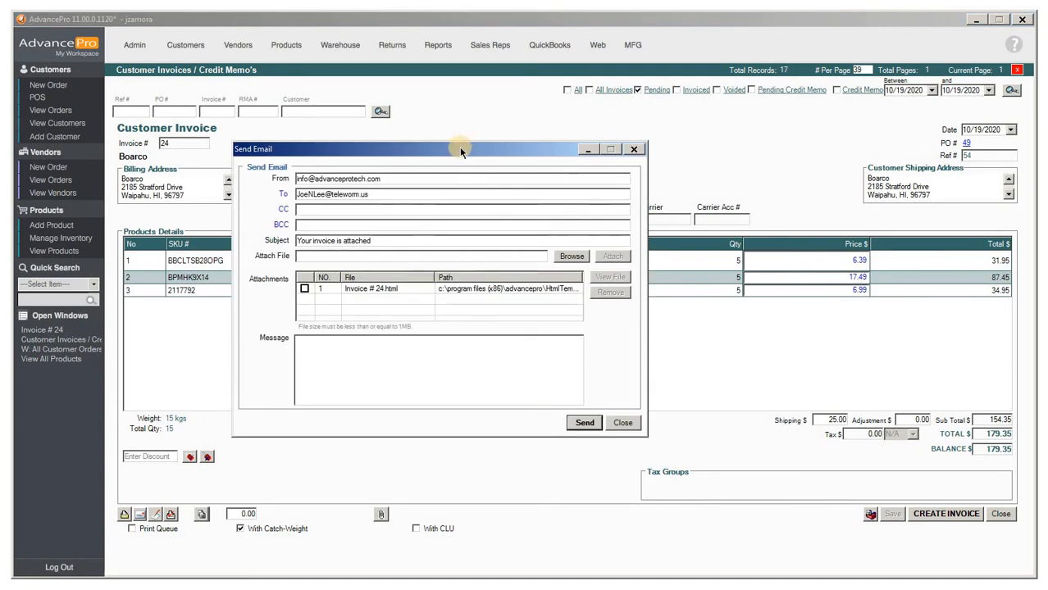
pyautogui.moveTo(461, 150); pyautogui.dragTo(580, 120)
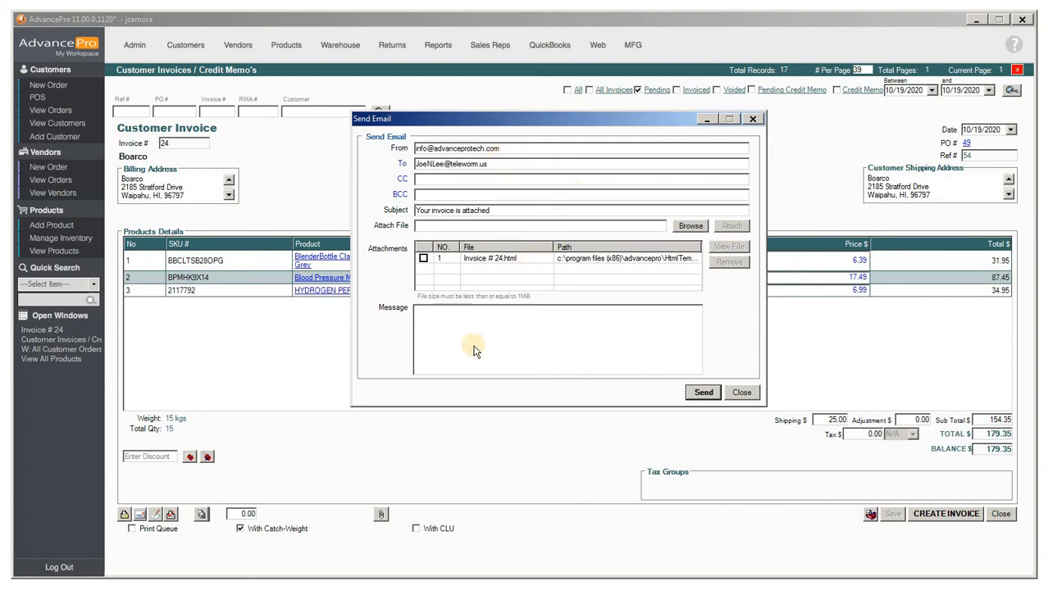
pyautogui.click(561, 331)
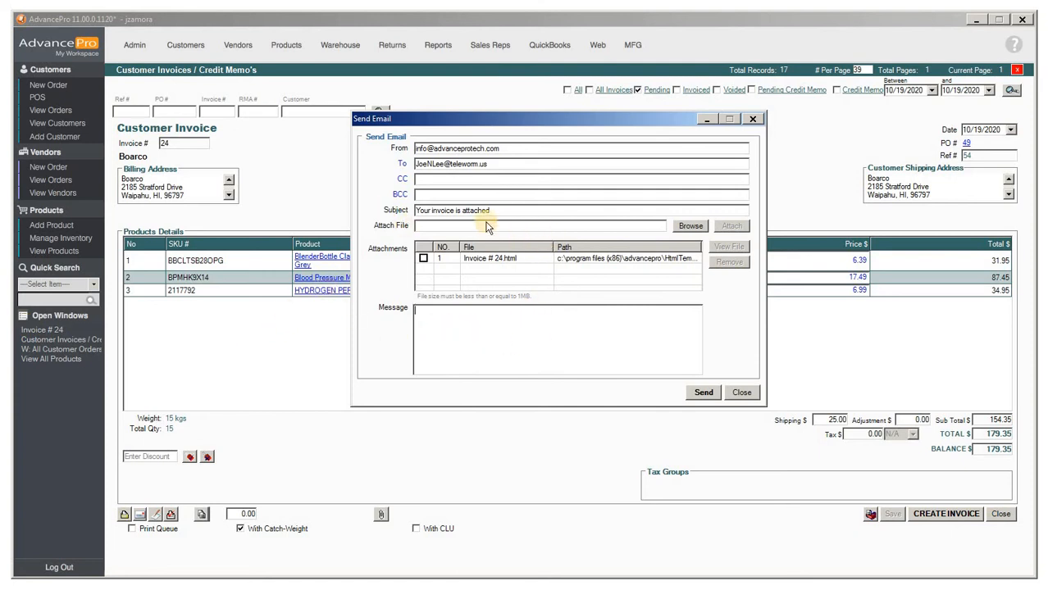
pyautogui.click(741, 392)
# - Create the Boarco customer invoice and open the list of items to export to QuickBooks
pyautogui.click(926, 516)
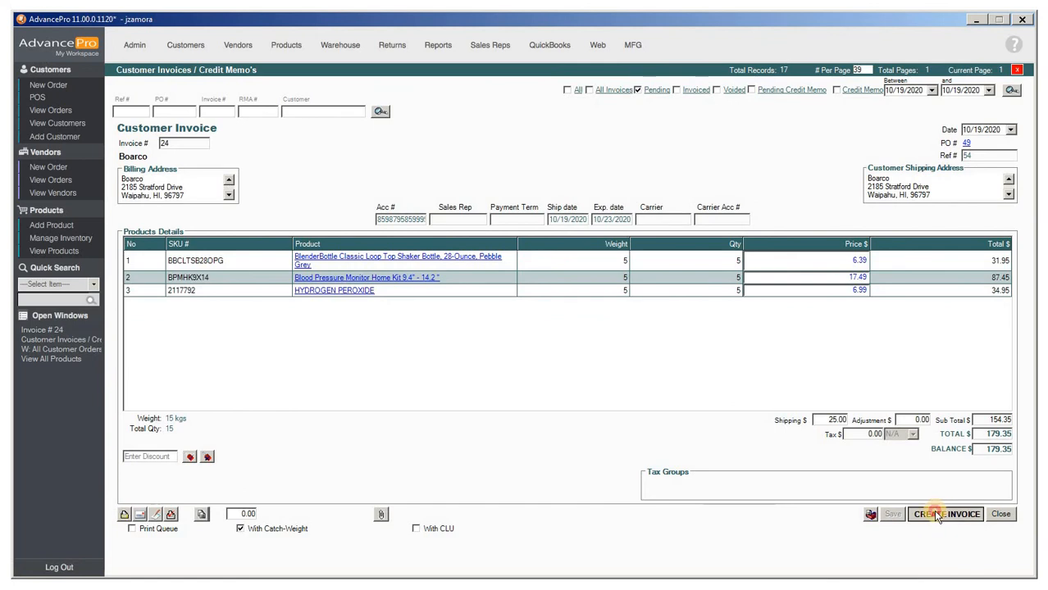
pyautogui.click(892, 514)
pyautogui.click(869, 517)
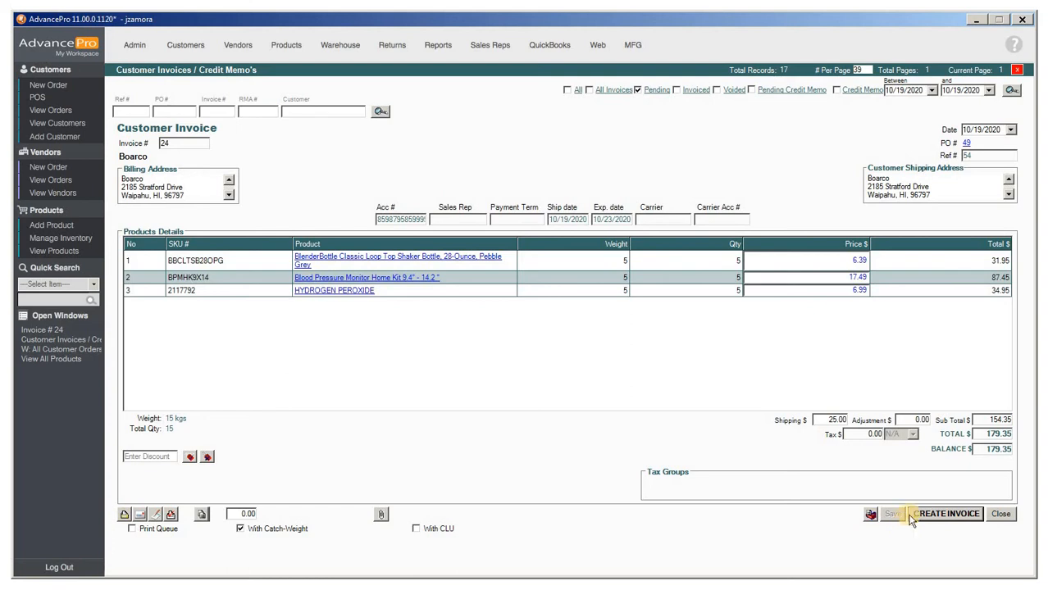
pyautogui.click(943, 514)
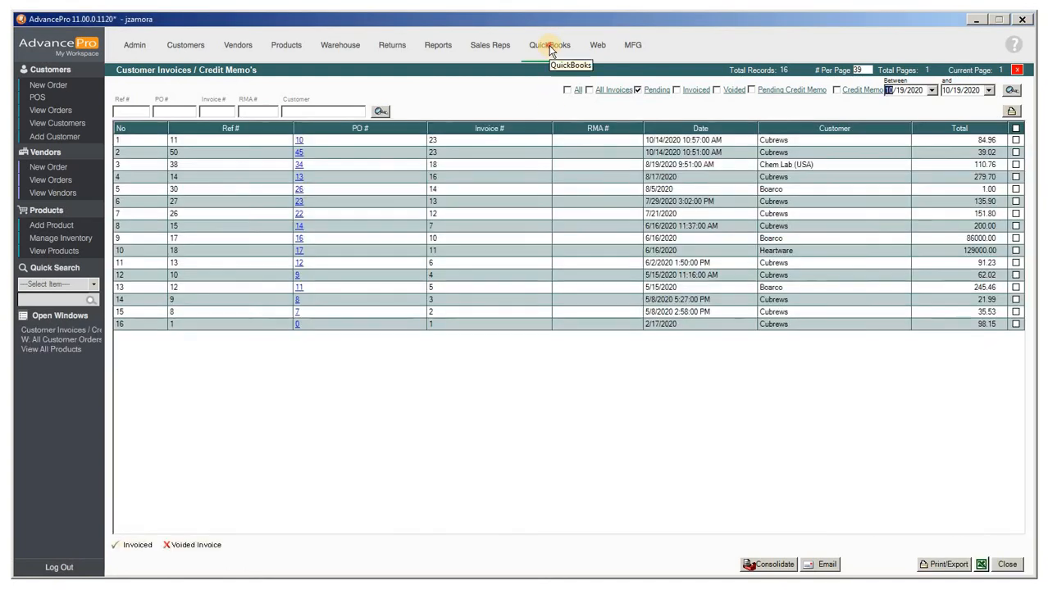
pyautogui.click(549, 45)
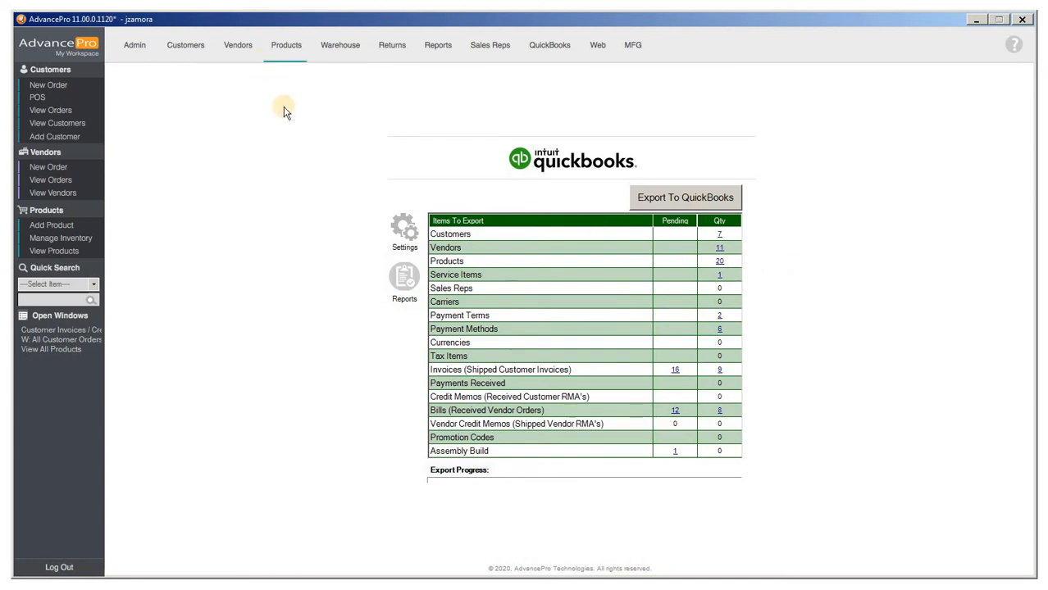
# - Start a new vendor purchase order for Med Plus inc. shipping to HQ Warehouse 1 and proceed to the order details
pyautogui.click(236, 52)
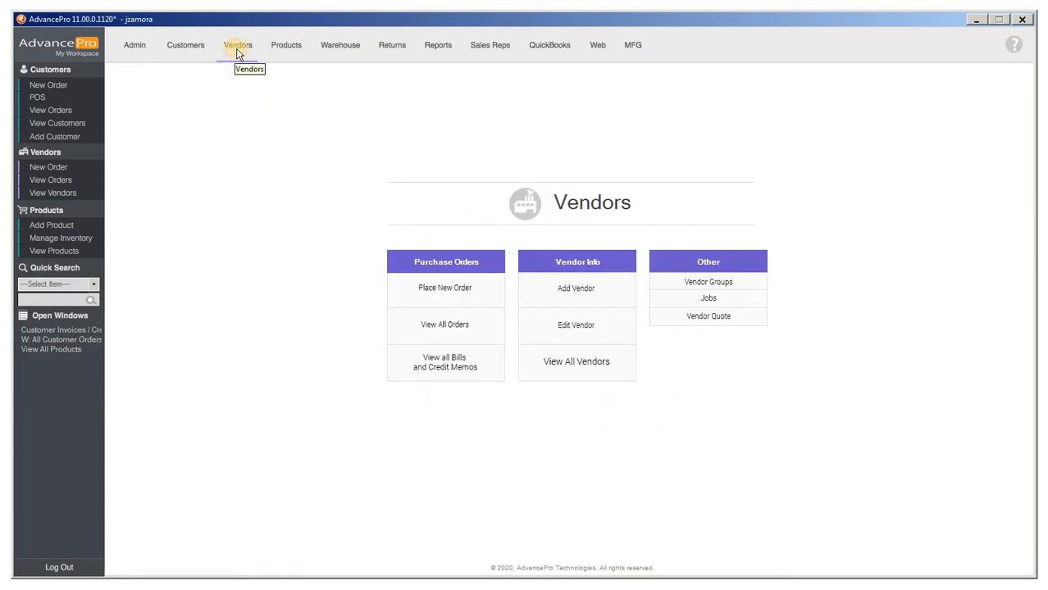
pyautogui.click(475, 297)
pyautogui.click(676, 182)
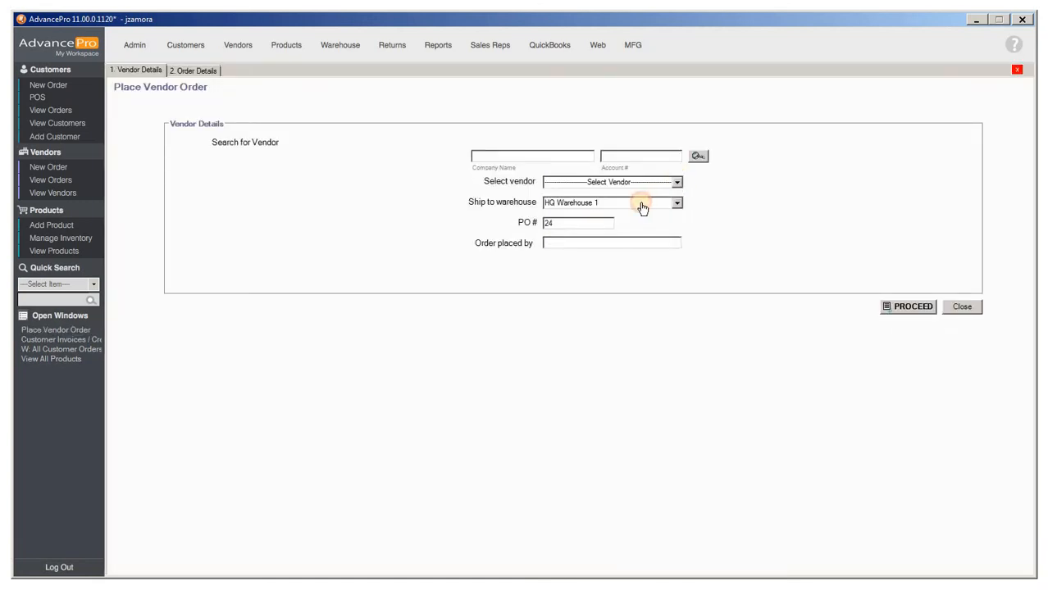
pyautogui.click(573, 261)
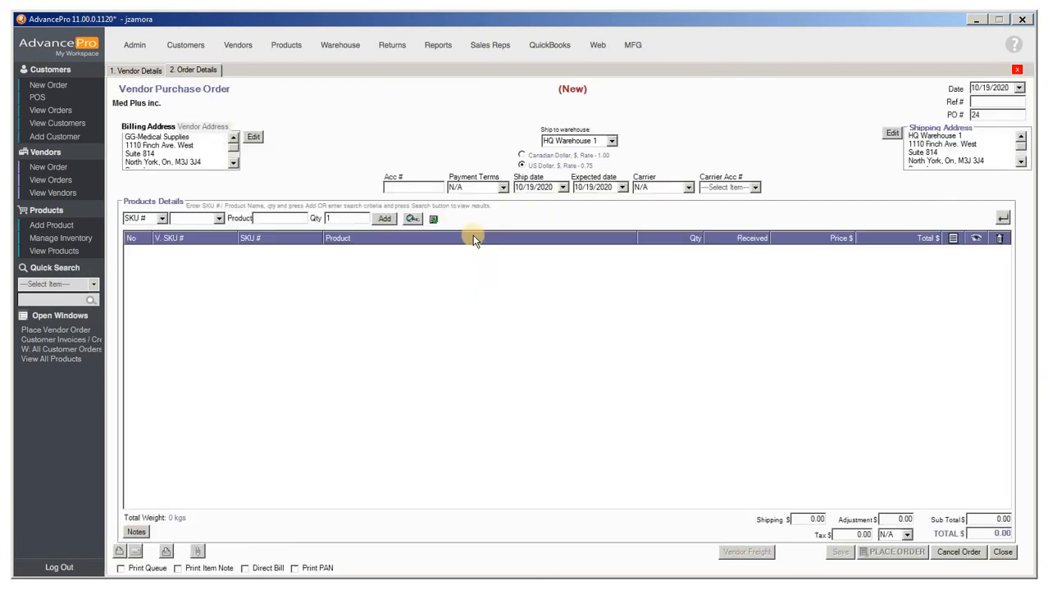
# - Open the vendor order's product selector and filter it to products below re-order level
pyautogui.click(416, 219)
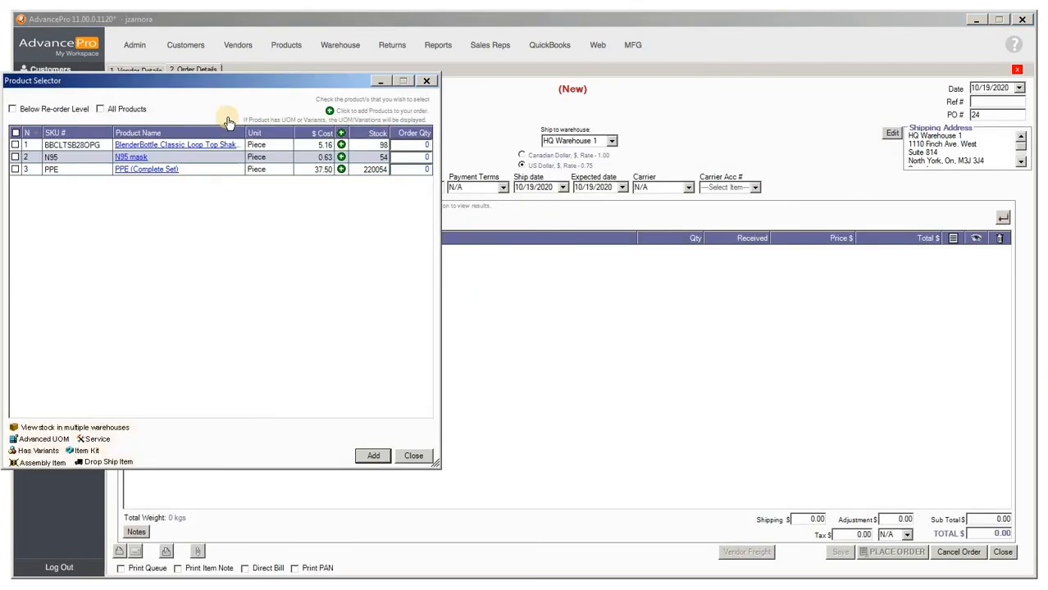
pyautogui.moveTo(280, 81); pyautogui.dragTo(440, 109)
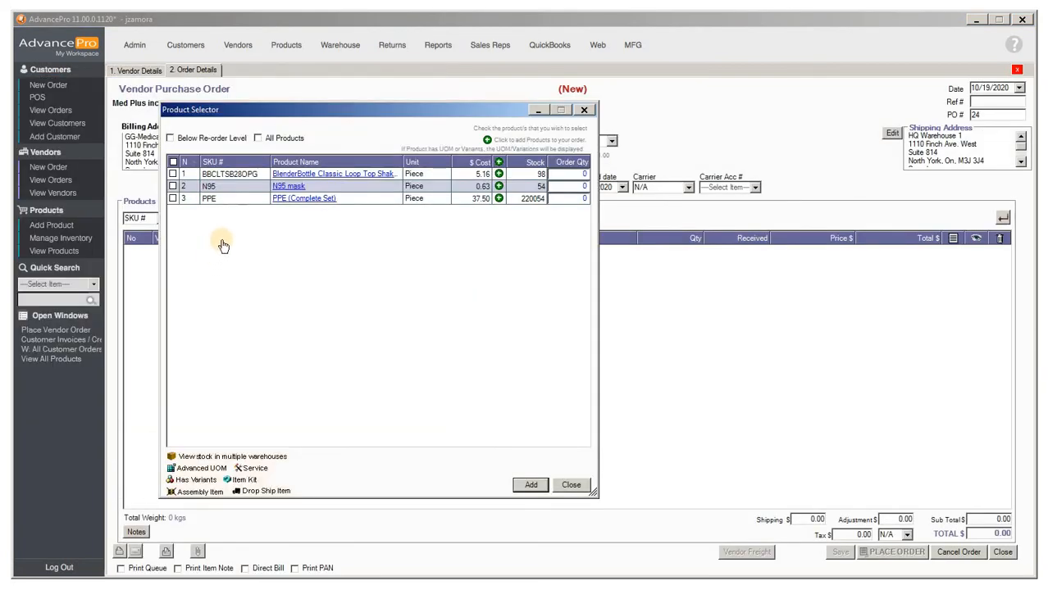
pyautogui.click(237, 141)
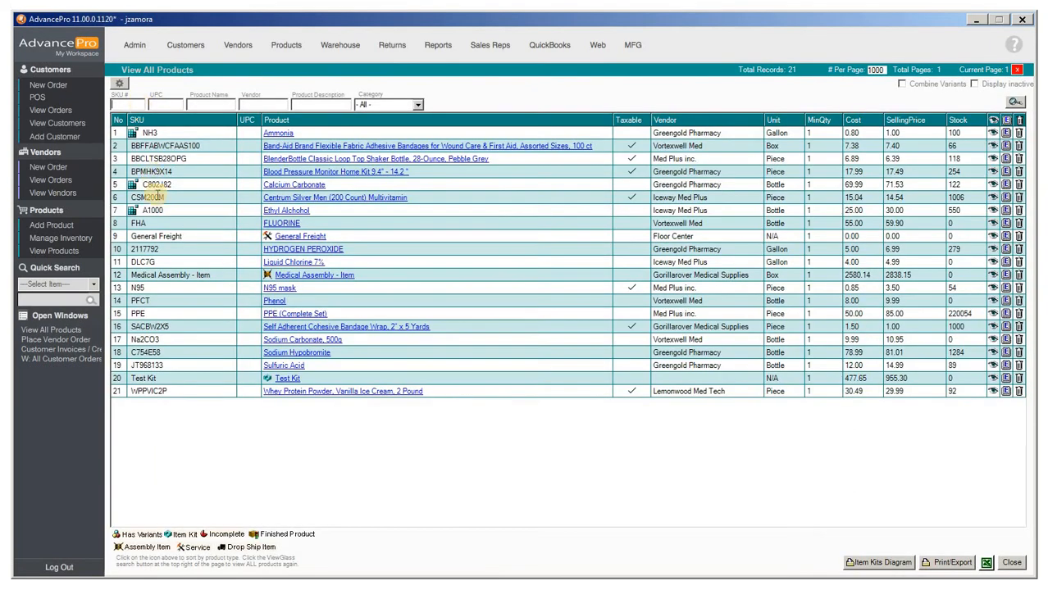
# - Open the N95 mask product for editing and bring up its reorder alert levels by warehouse
pyautogui.click(894, 288)
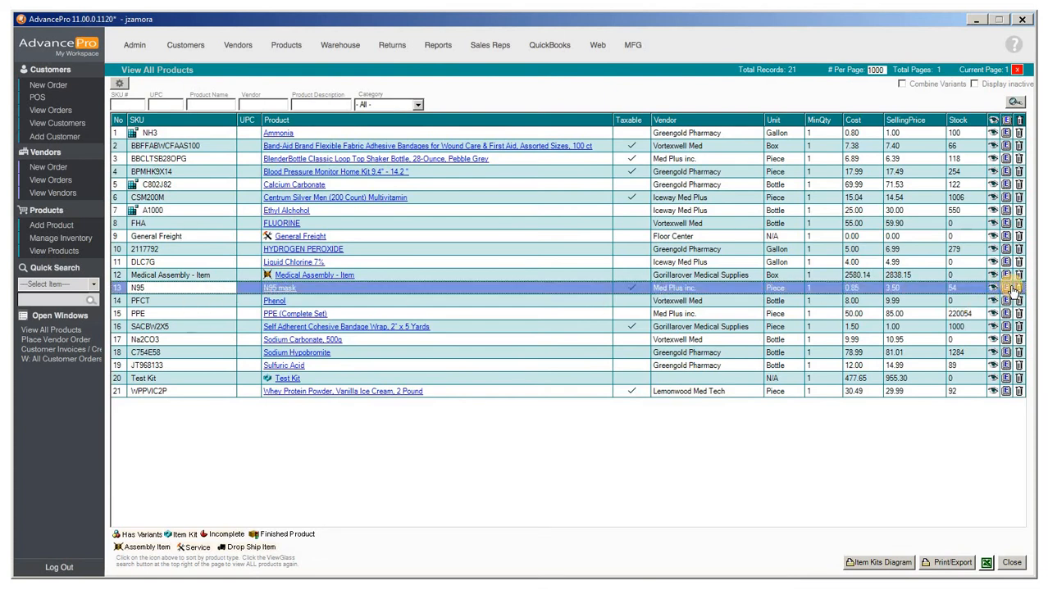
pyautogui.click(1007, 289)
pyautogui.click(474, 168)
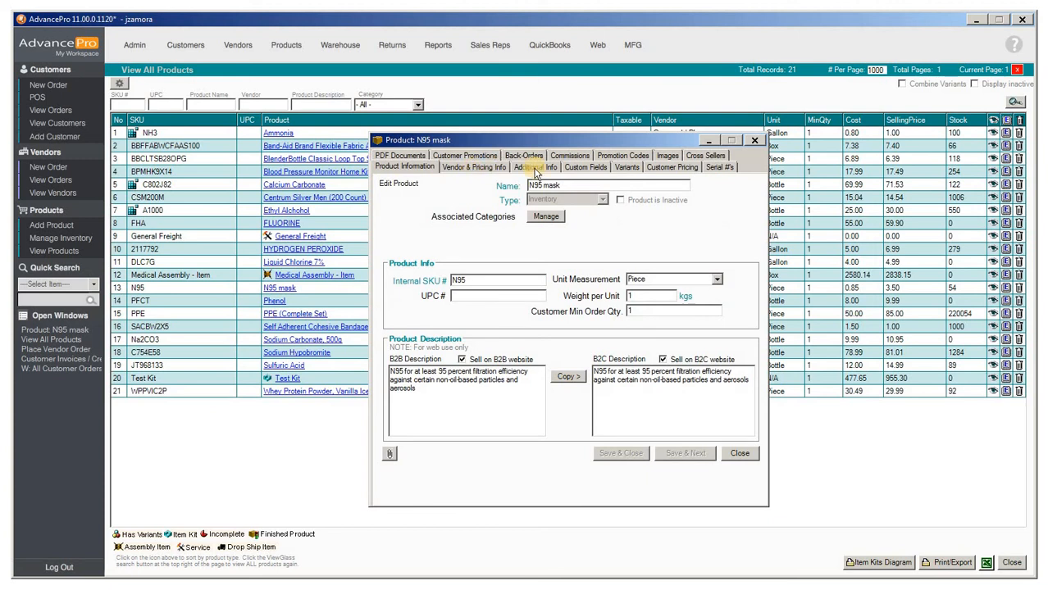
pyautogui.click(534, 167)
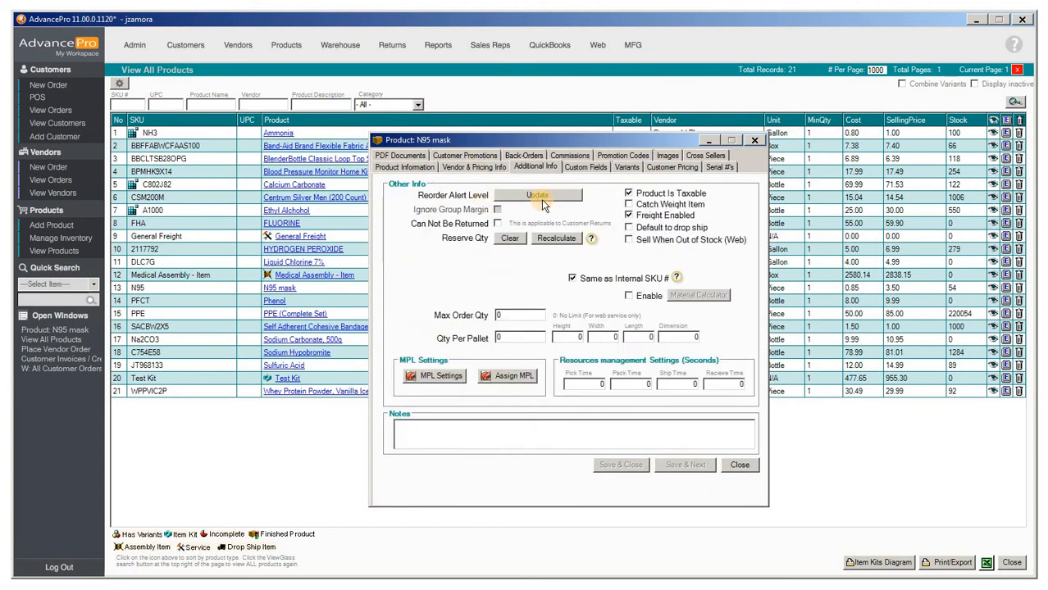
pyautogui.click(540, 199)
# - Set the N95 mask's target stock in HQ Warehouse 1 to 500, update the alert levels and close the product
pyautogui.moveTo(468, 232); pyautogui.dragTo(521, 261)
pyautogui.click(551, 293)
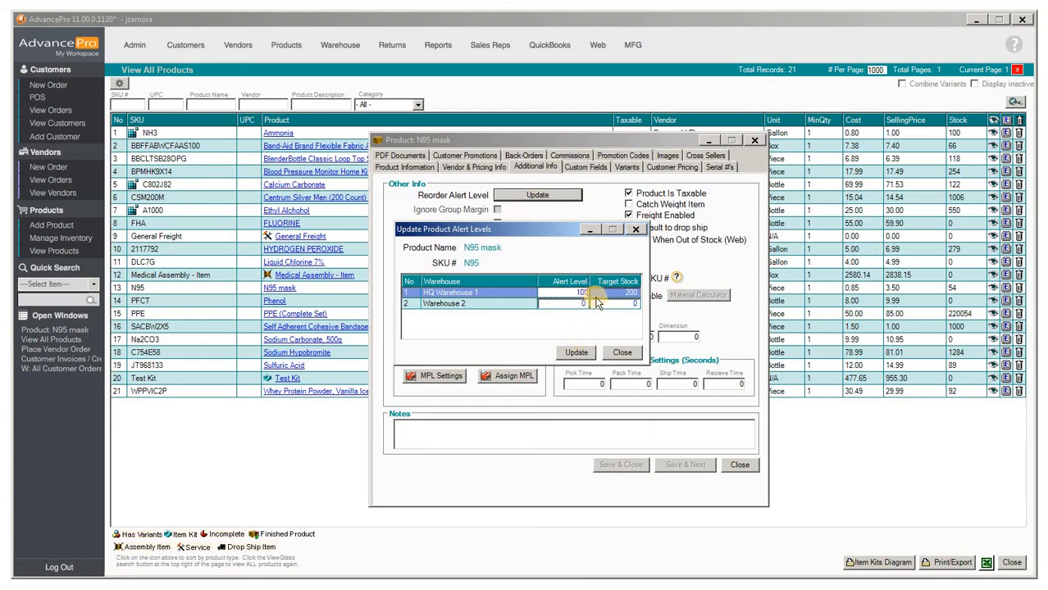
pyautogui.click(621, 296)
pyautogui.click(603, 294)
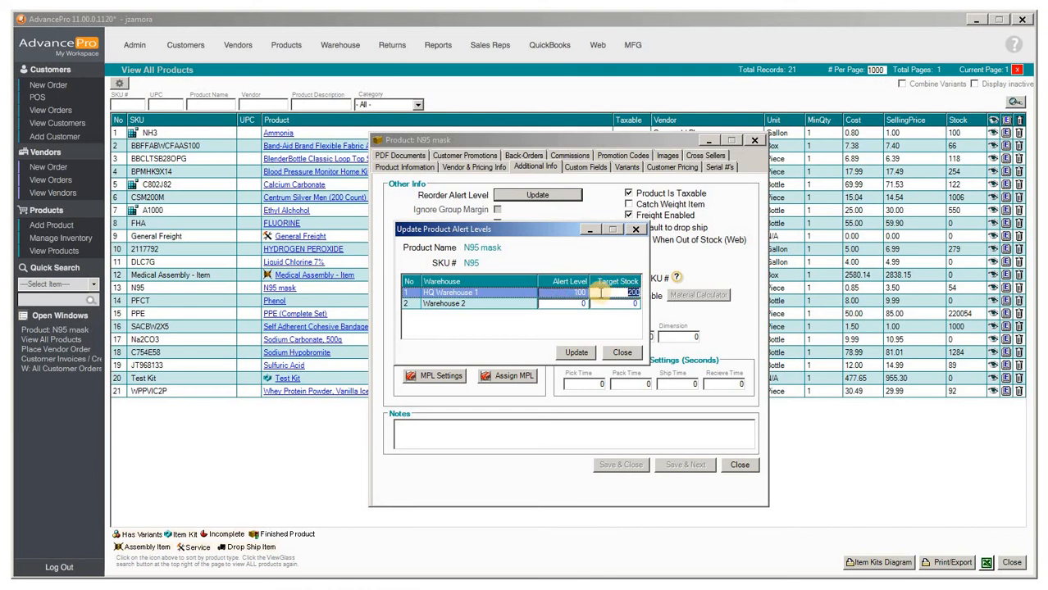
pyautogui.write('500')
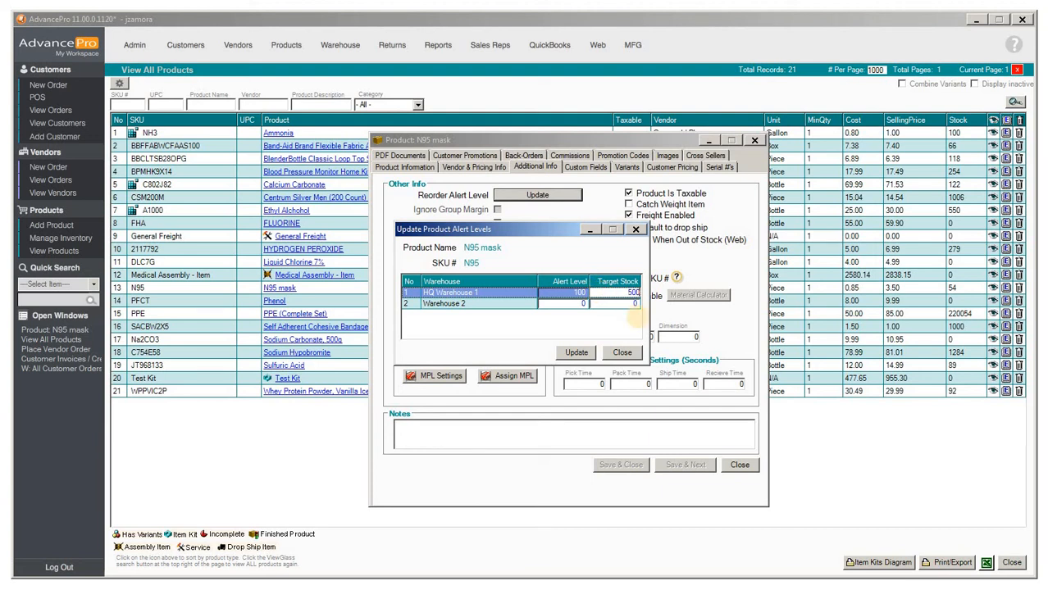
pyautogui.click(581, 353)
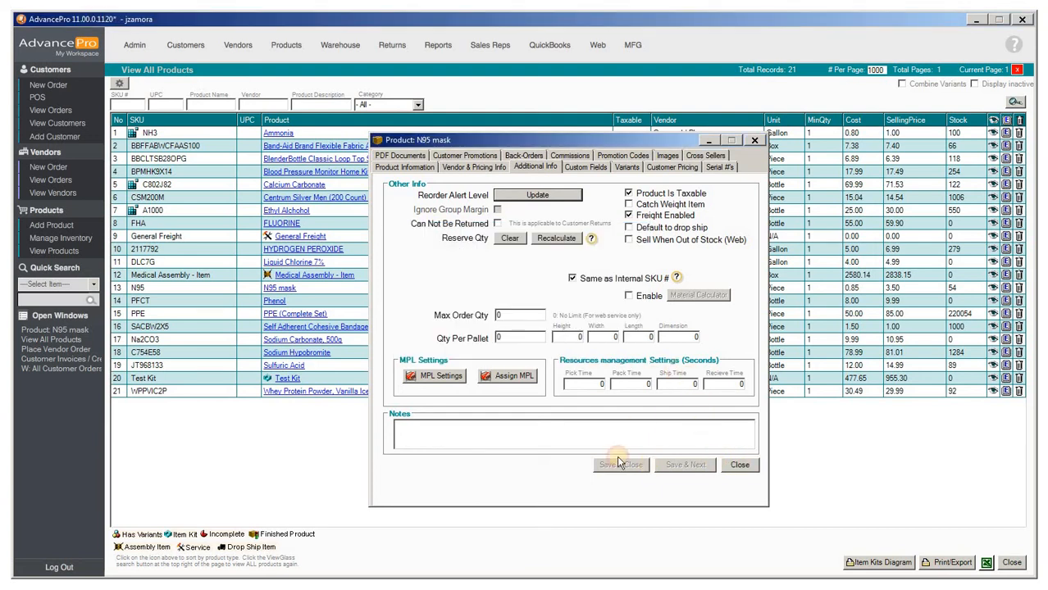
pyautogui.click(739, 465)
# - Return to the Med Plus inc. vendor order and reopen its product selector, showing only products below re-order level
pyautogui.click(54, 340)
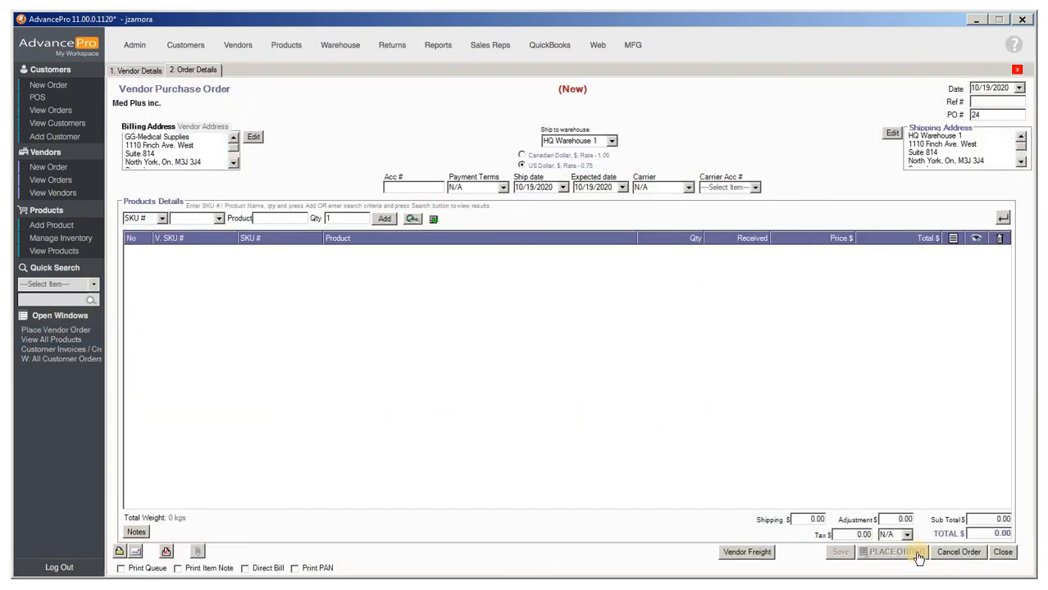
pyautogui.click(414, 220)
pyautogui.moveTo(334, 98); pyautogui.dragTo(655, 122)
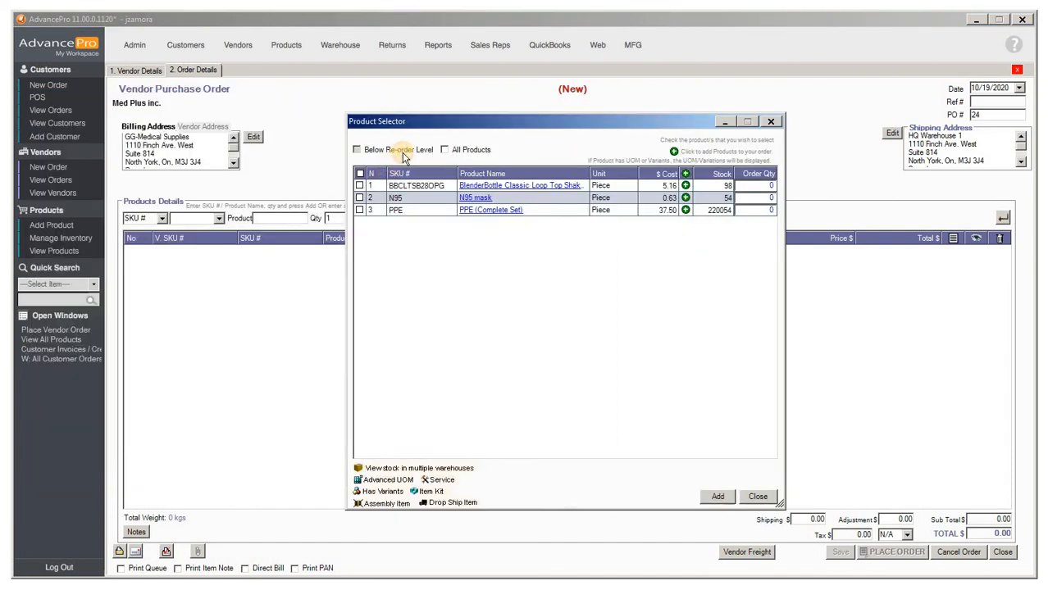
pyautogui.click(403, 153)
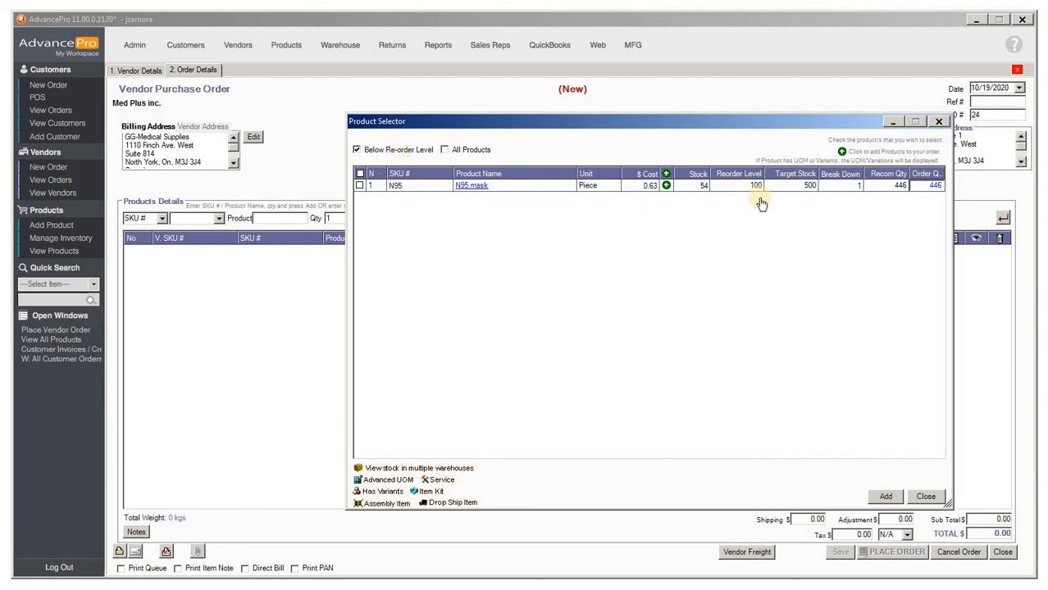
# - Check the N95 mask's stock, reorder level, target stock and recommended quantity, and add it to the vendor order
pyautogui.click(697, 191)
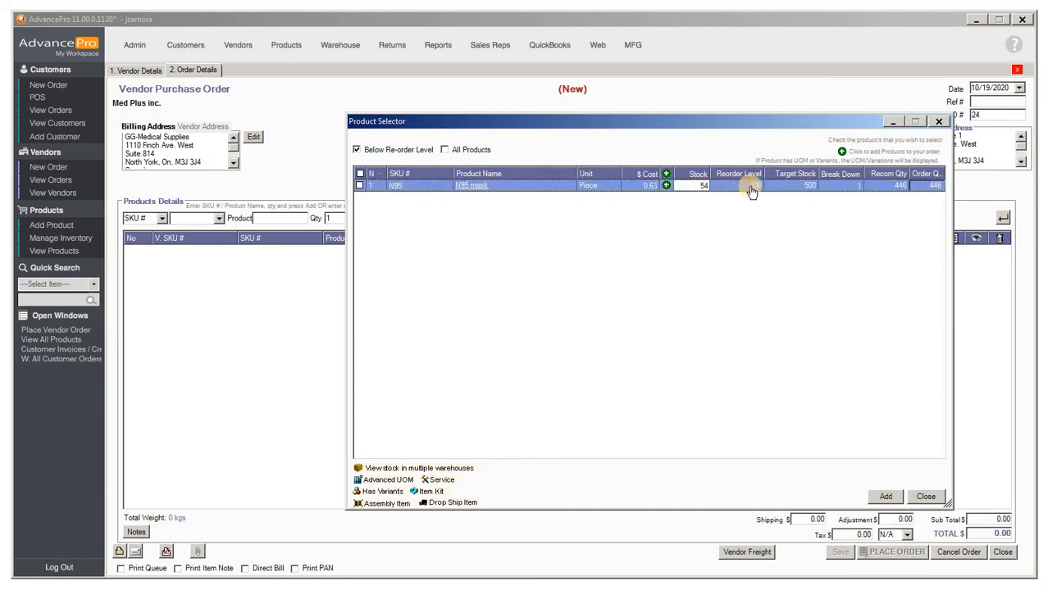
pyautogui.click(748, 188)
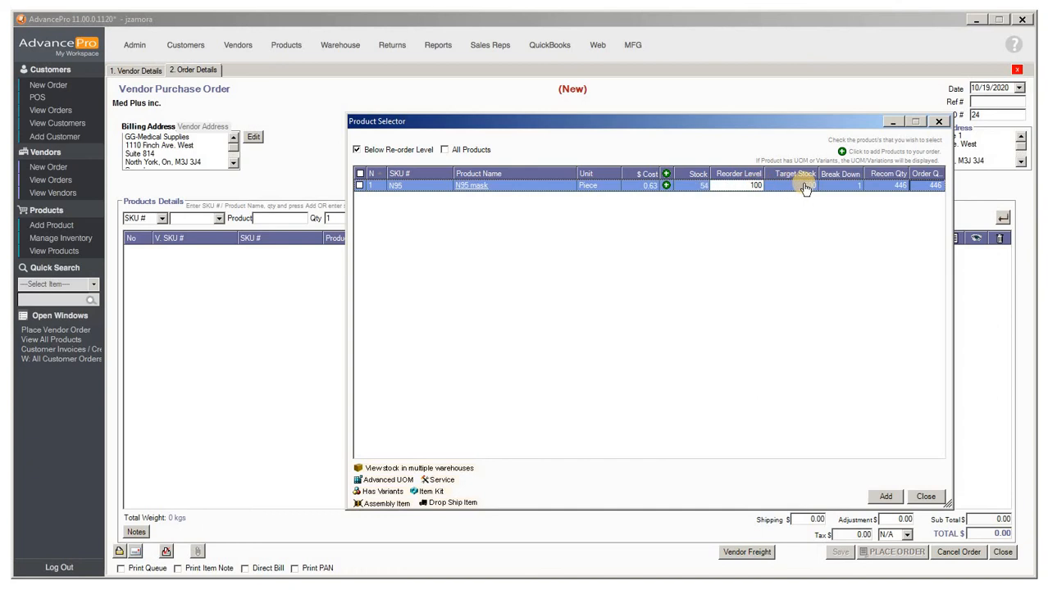
pyautogui.click(796, 188)
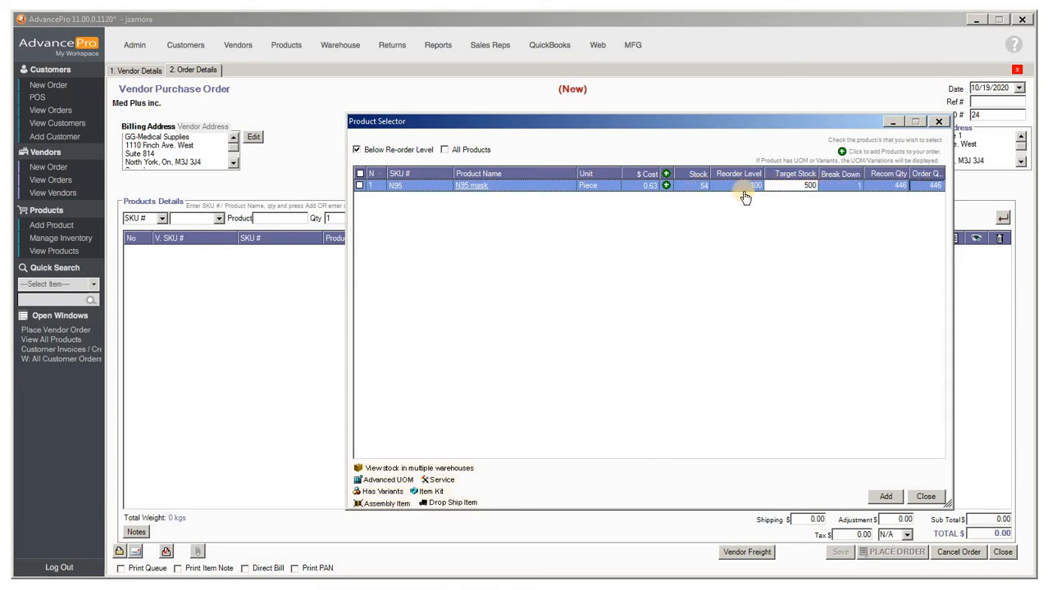
pyautogui.click(892, 190)
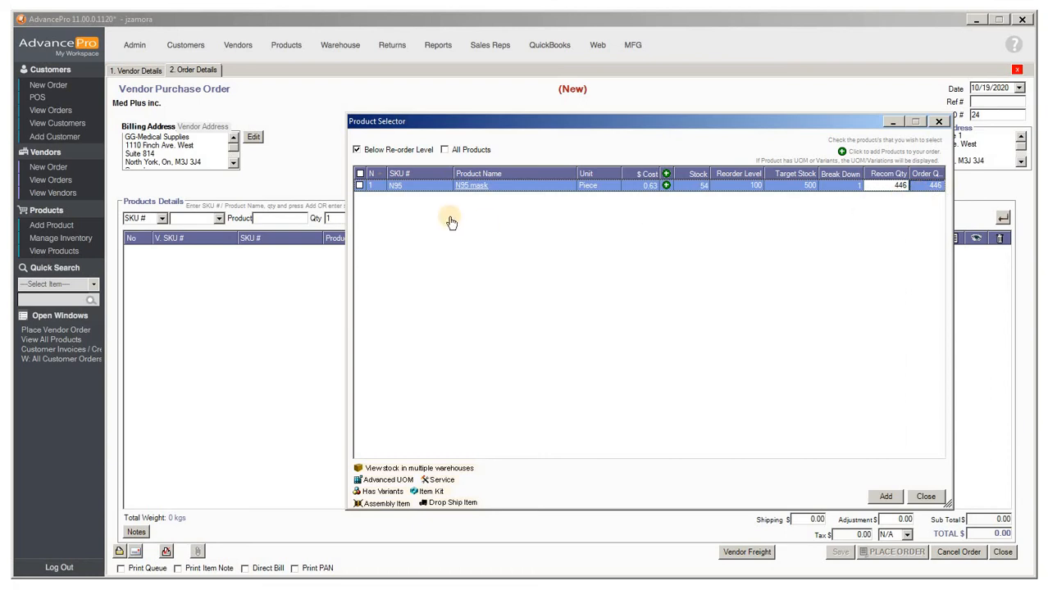
pyautogui.click(358, 187)
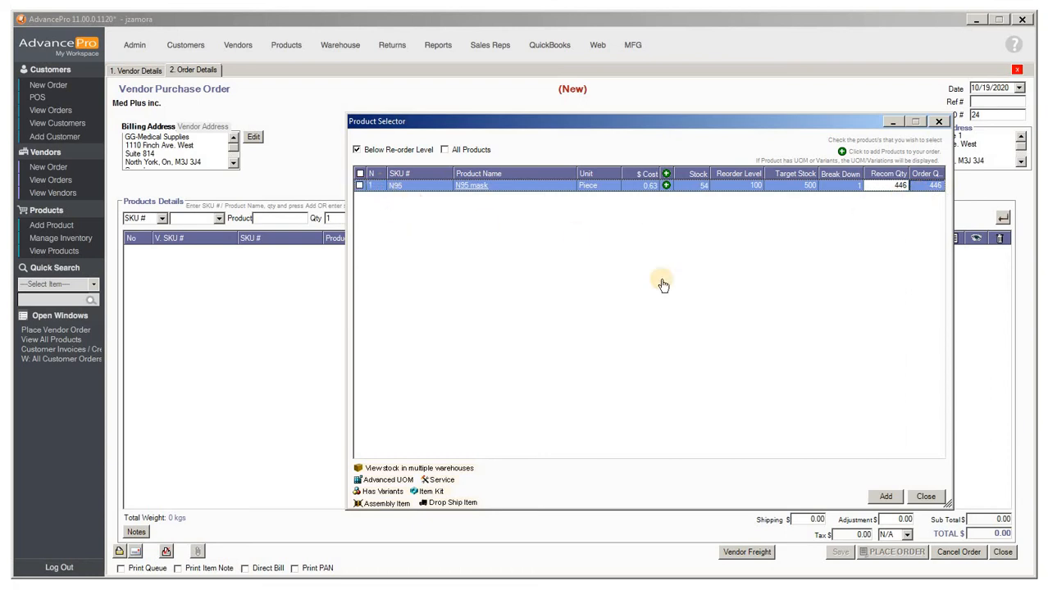
pyautogui.click(890, 497)
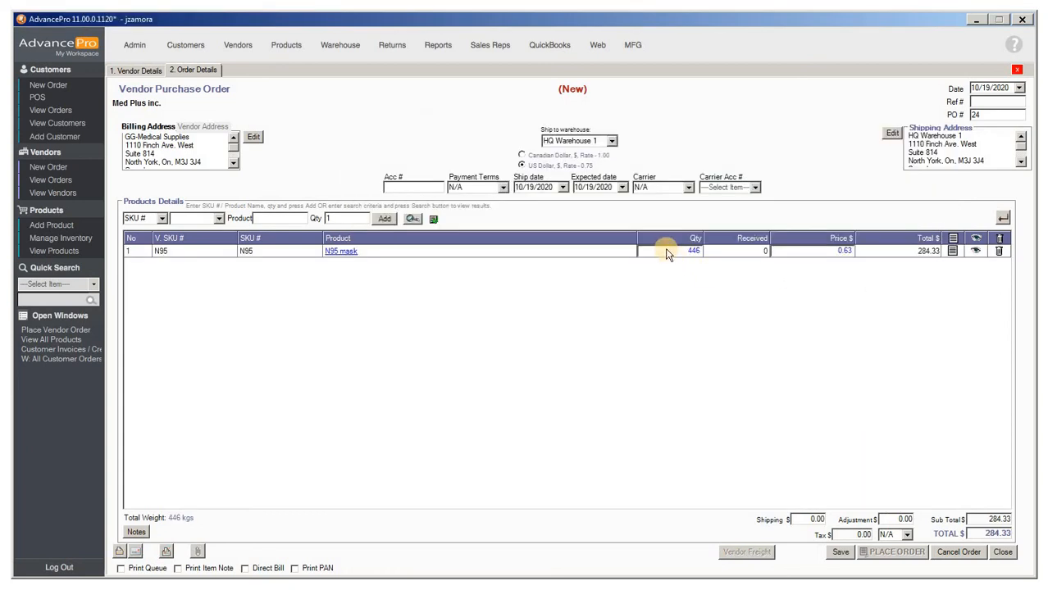
# - Set the N95 mask's order quantity to 500 and save the vendor order
pyautogui.click(667, 251)
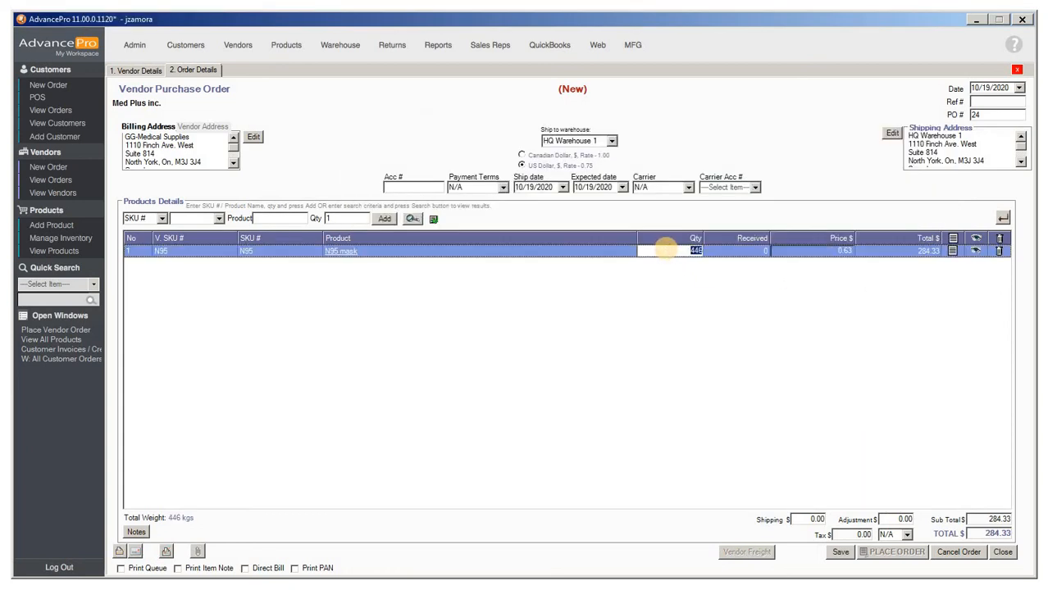
pyautogui.write('500')
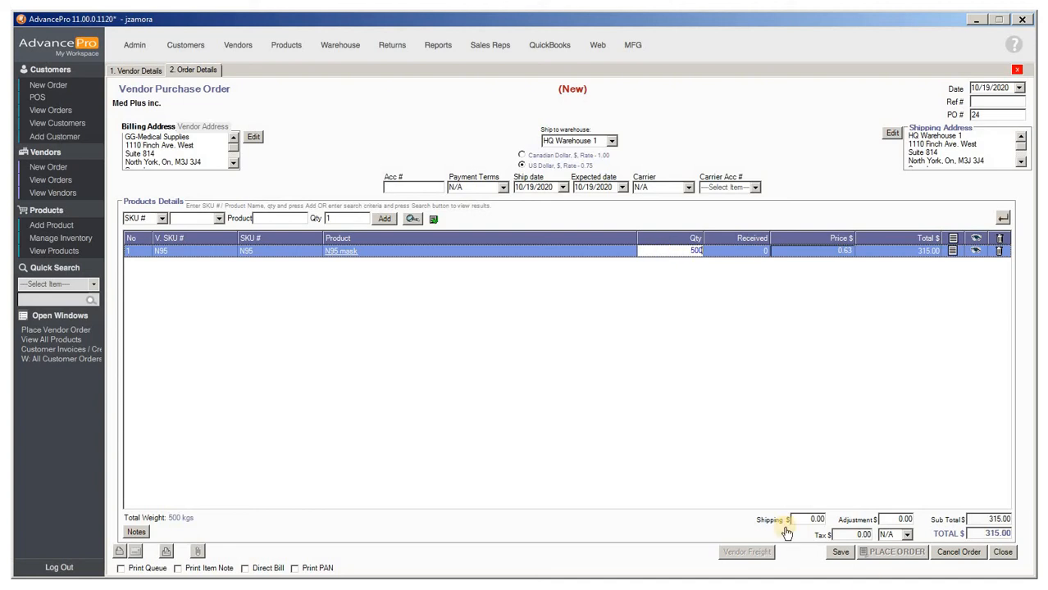
pyautogui.click(840, 552)
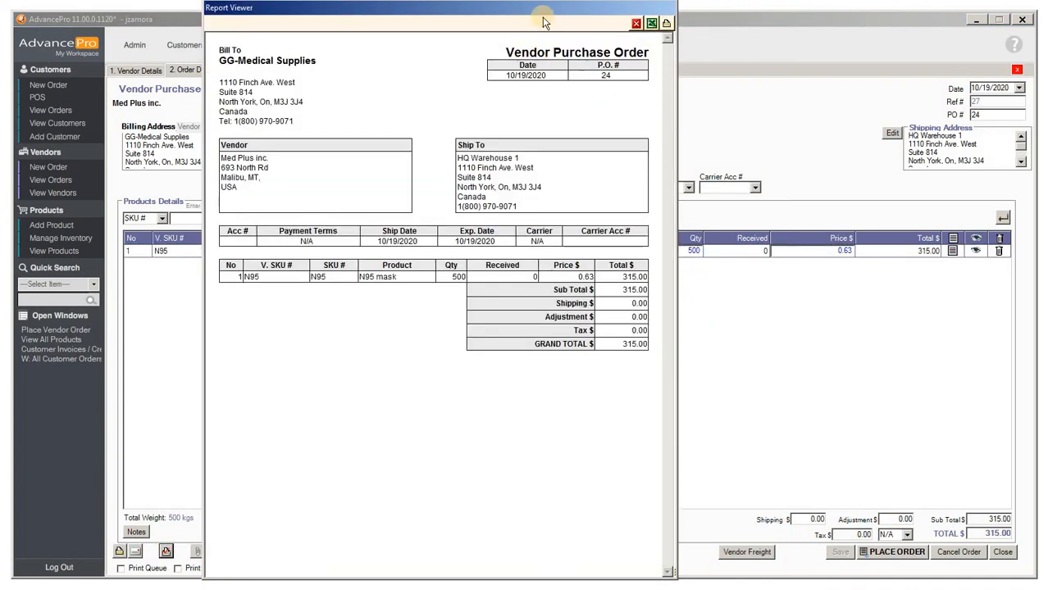
# - Review and close the purchase order report, and place the vendor order without e-mailing it
pyautogui.moveTo(544, 22); pyautogui.dragTo(676, 34)
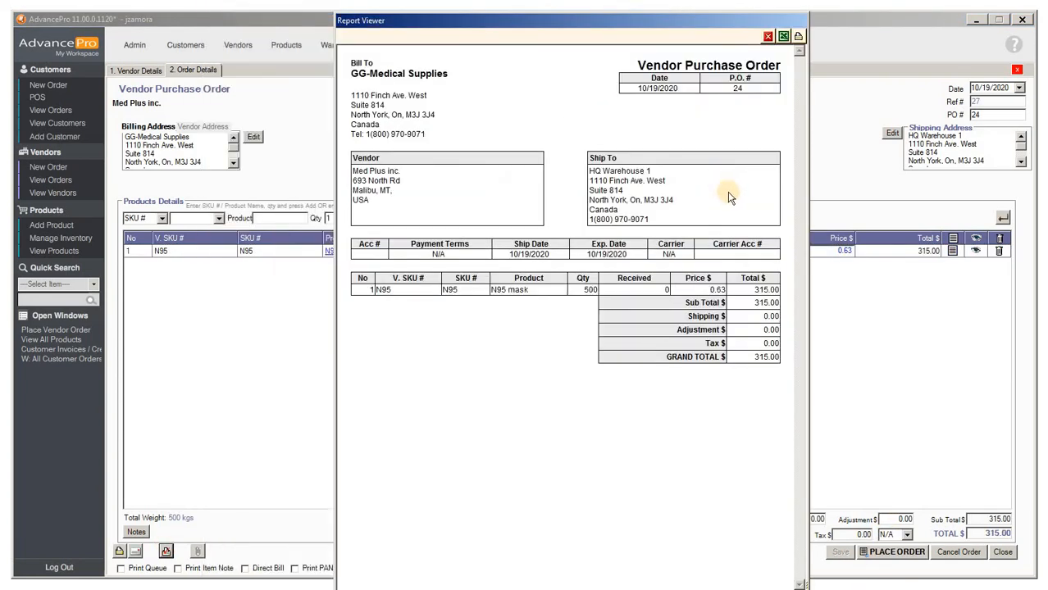
pyautogui.click(768, 37)
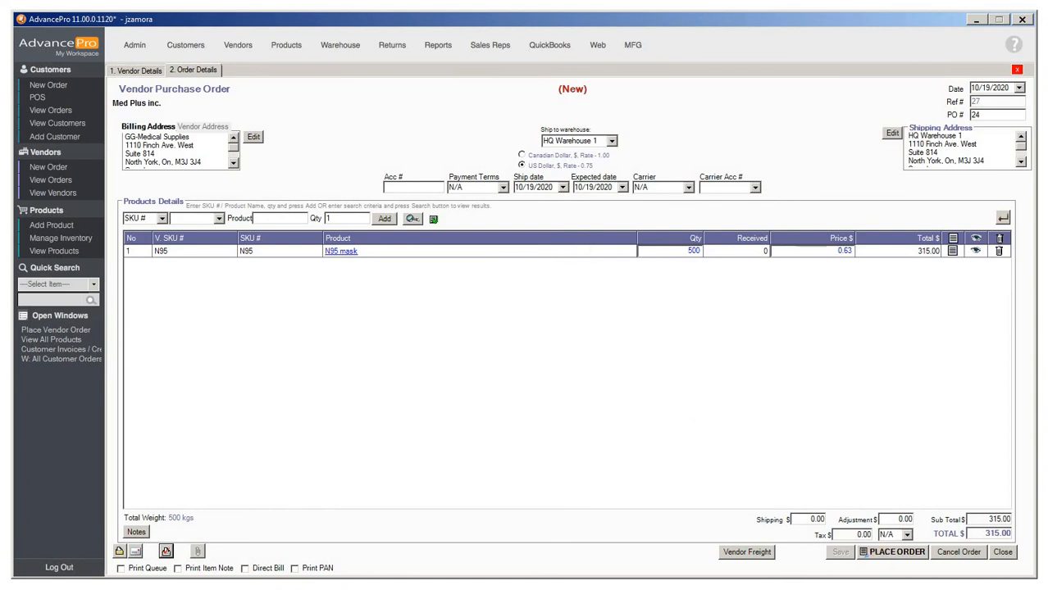
pyautogui.click(882, 555)
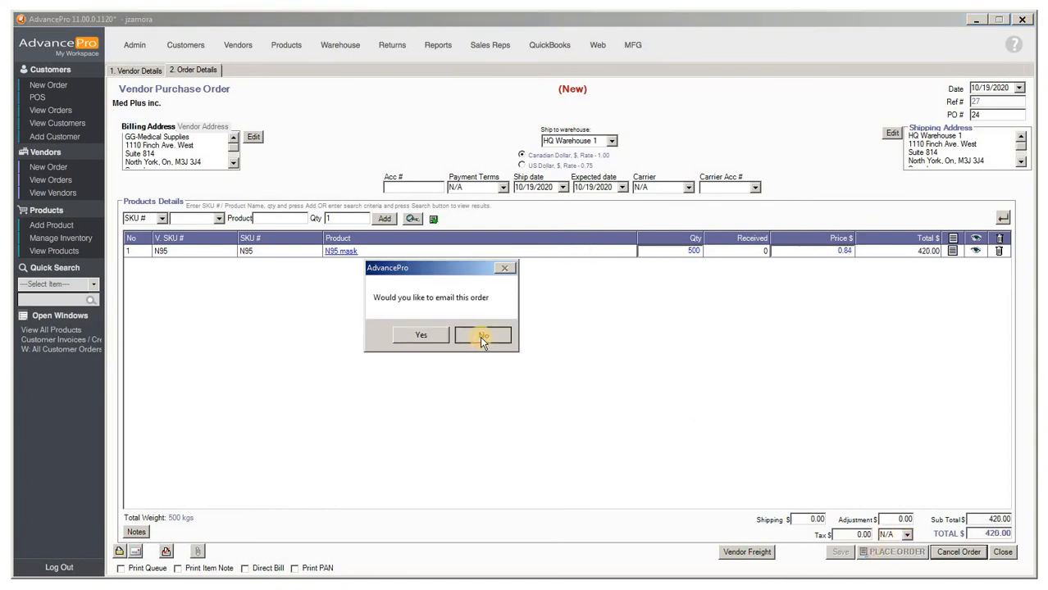
pyautogui.click(481, 337)
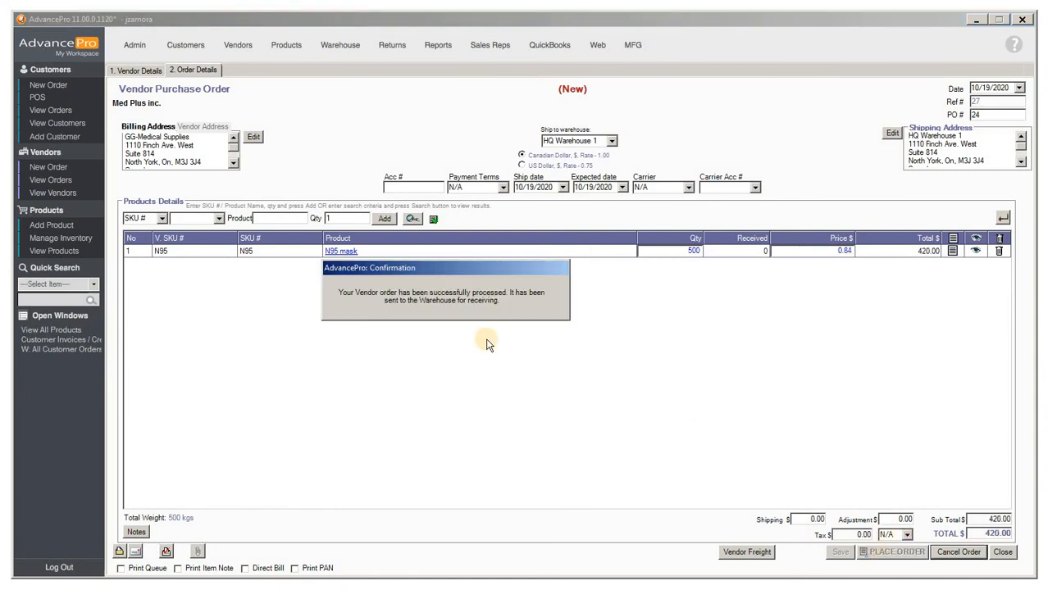
# - Open the Med Plus inc. order from the warehouse's orders to receive, enter vendor bill reference BILL 001 and fill in all remaining quantities
pyautogui.click(339, 50)
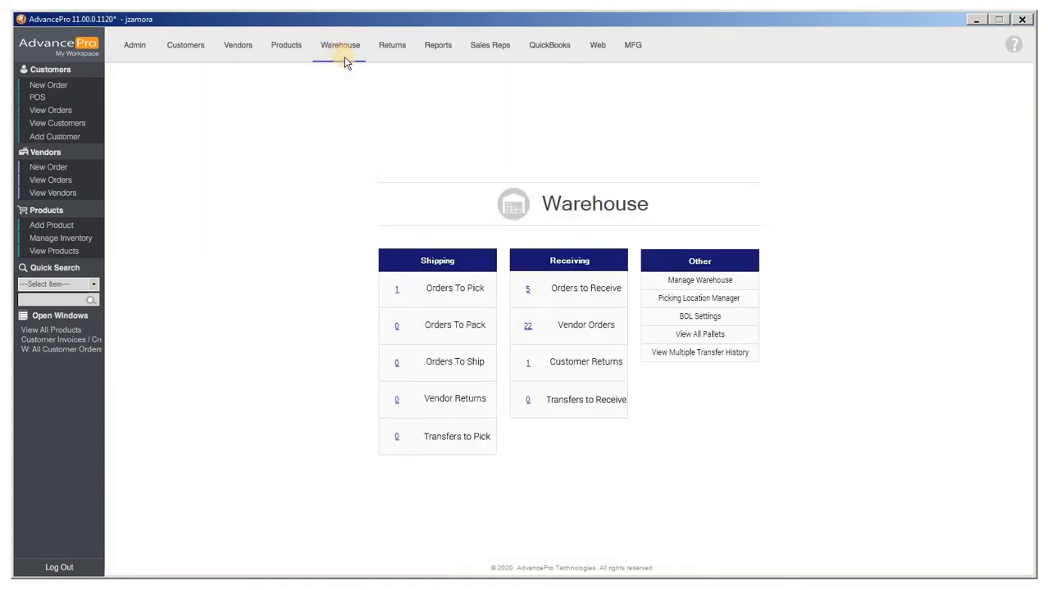
pyautogui.click(587, 294)
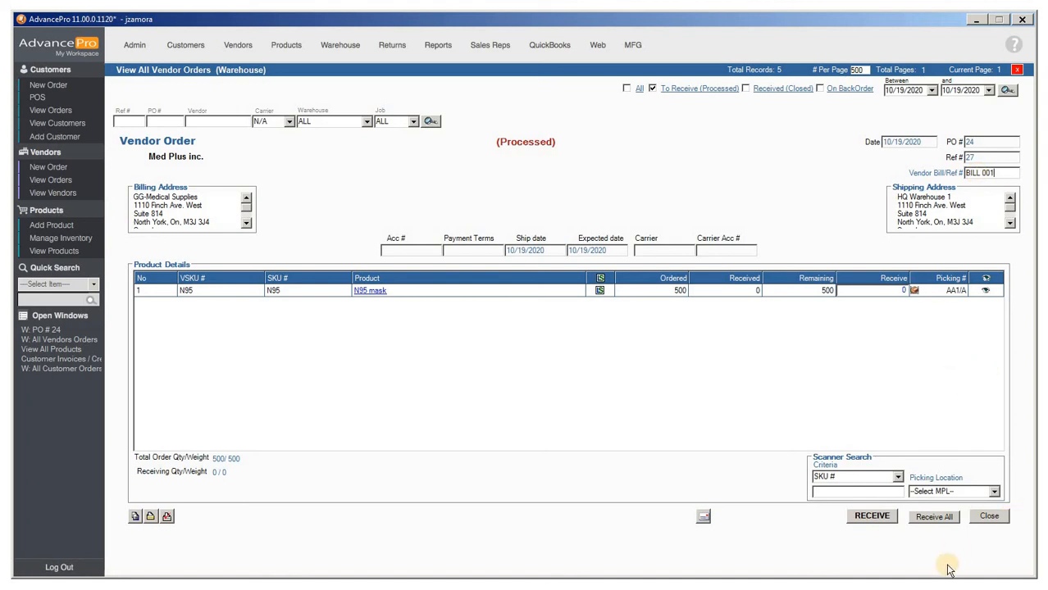
pyautogui.click(935, 517)
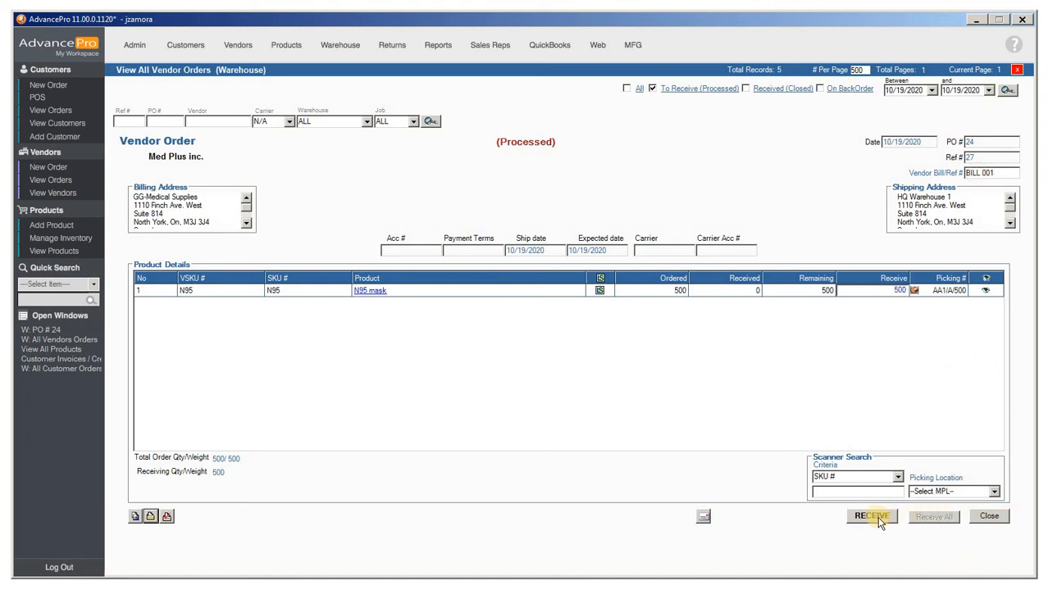
# - Preview the Receive Vendor Order report, close it and receive the N95 mask order into the warehouse
pyautogui.click(166, 517)
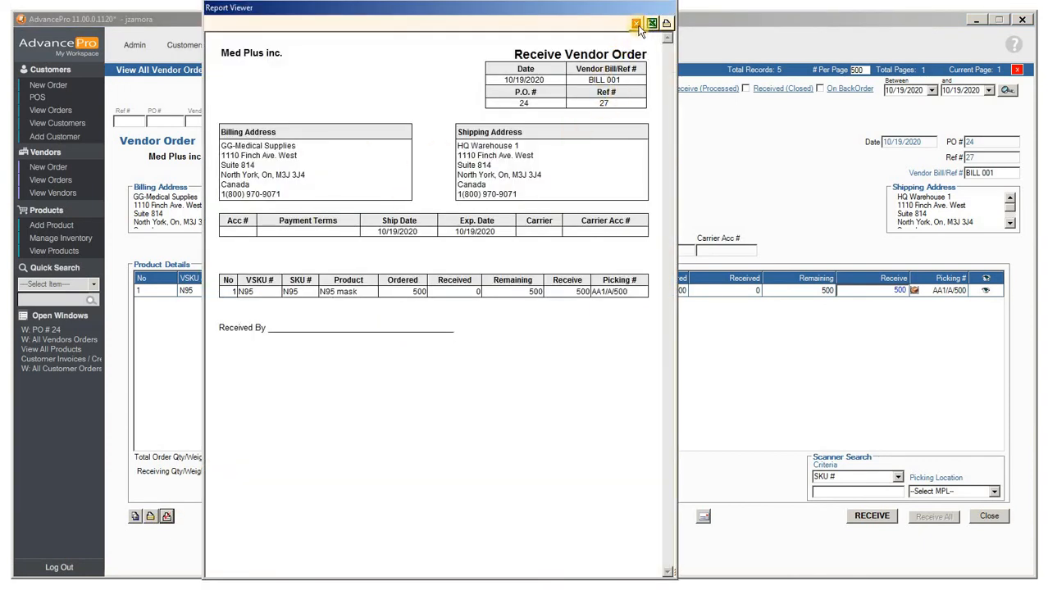
pyautogui.click(700, 185)
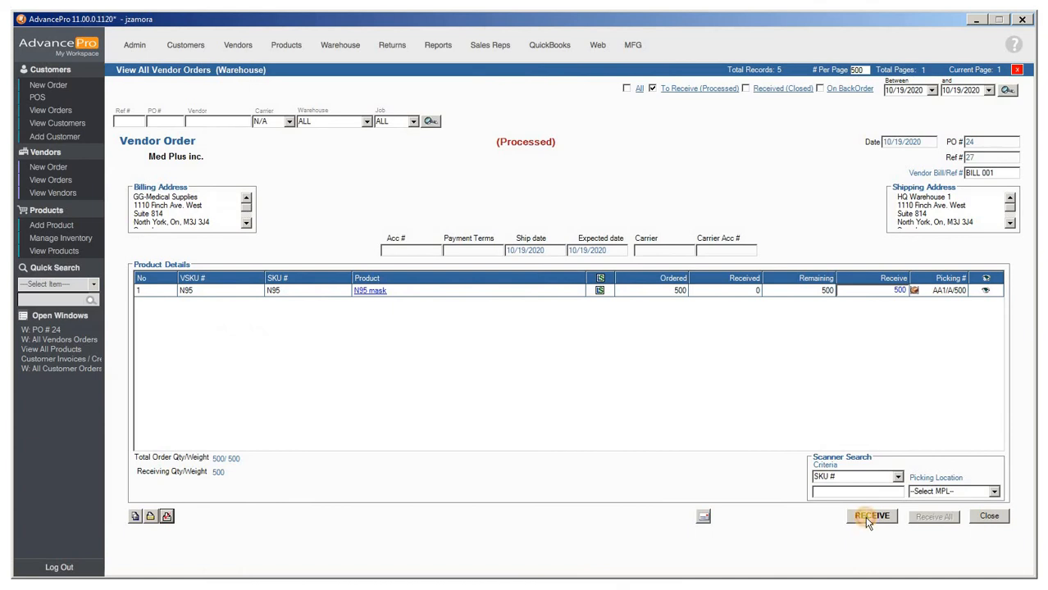
pyautogui.click(869, 516)
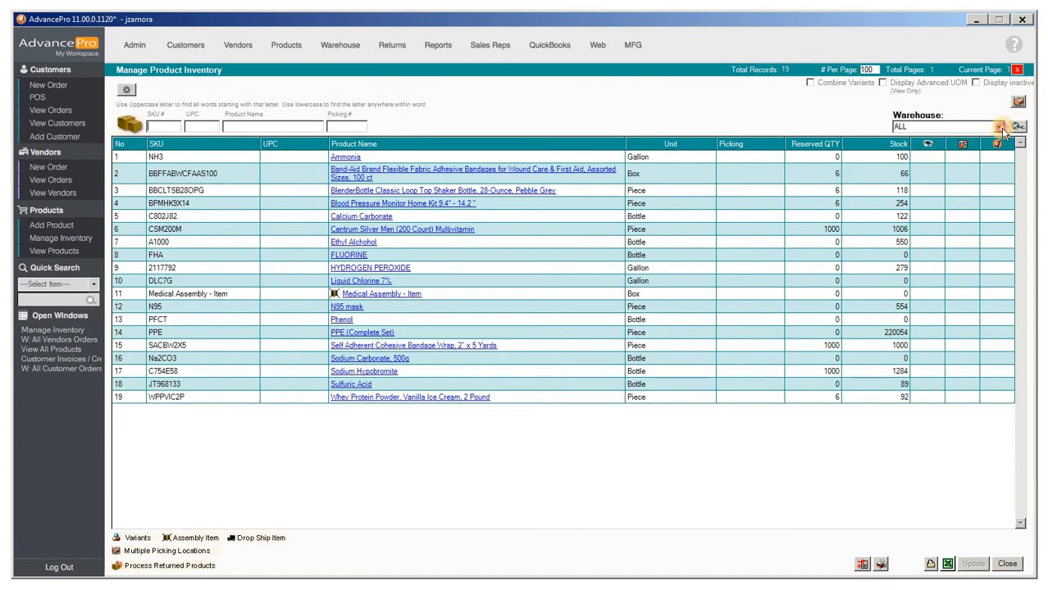
# - Filter the product inventory to HQ Warehouse 1 and check the N95 mask's stock
pyautogui.click(999, 126)
pyautogui.click(920, 137)
pyautogui.click(1016, 128)
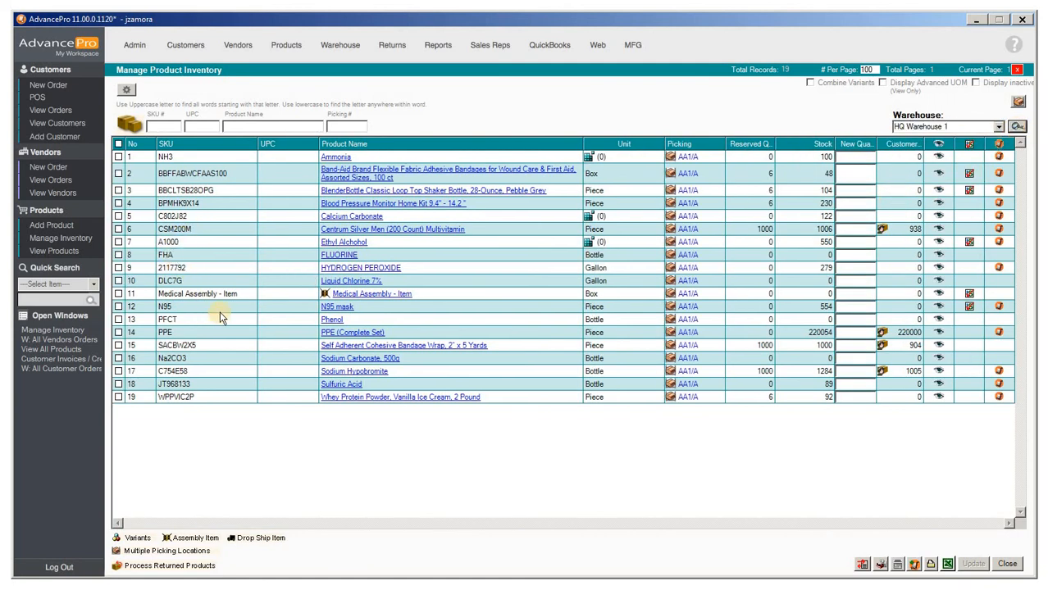
pyautogui.click(771, 305)
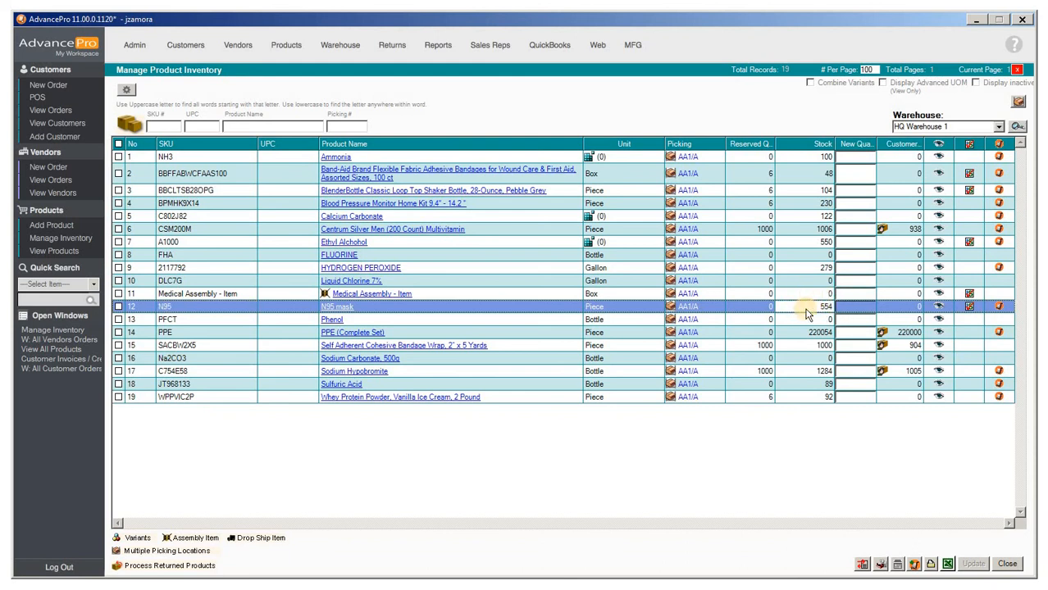
# - Open the N95 mask's adjustment history in chronological order and examine the latest received vendor order entry
pyautogui.click(939, 310)
pyautogui.click(411, 158)
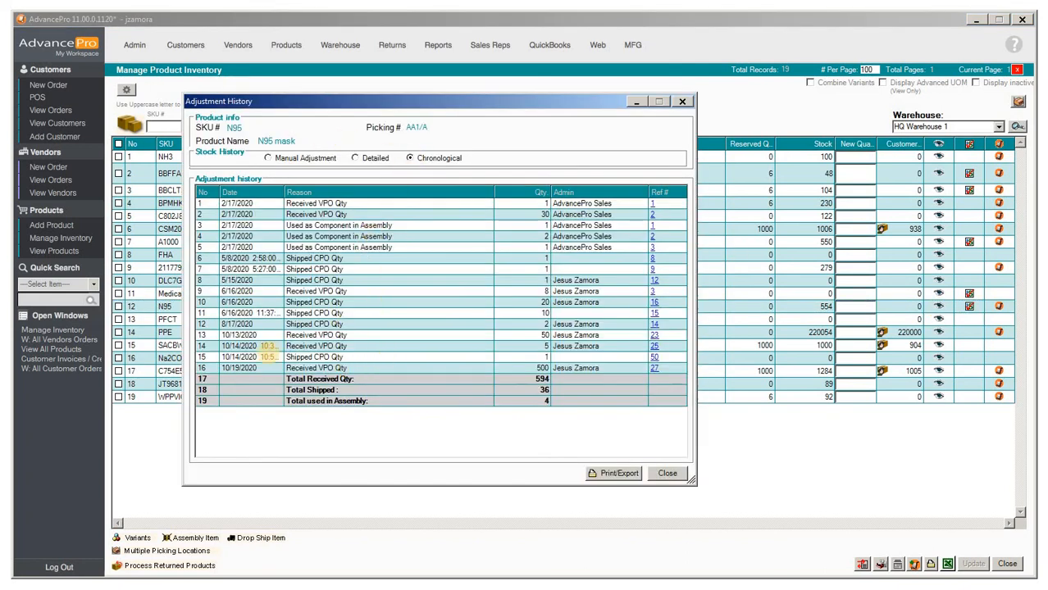
pyautogui.click(237, 371)
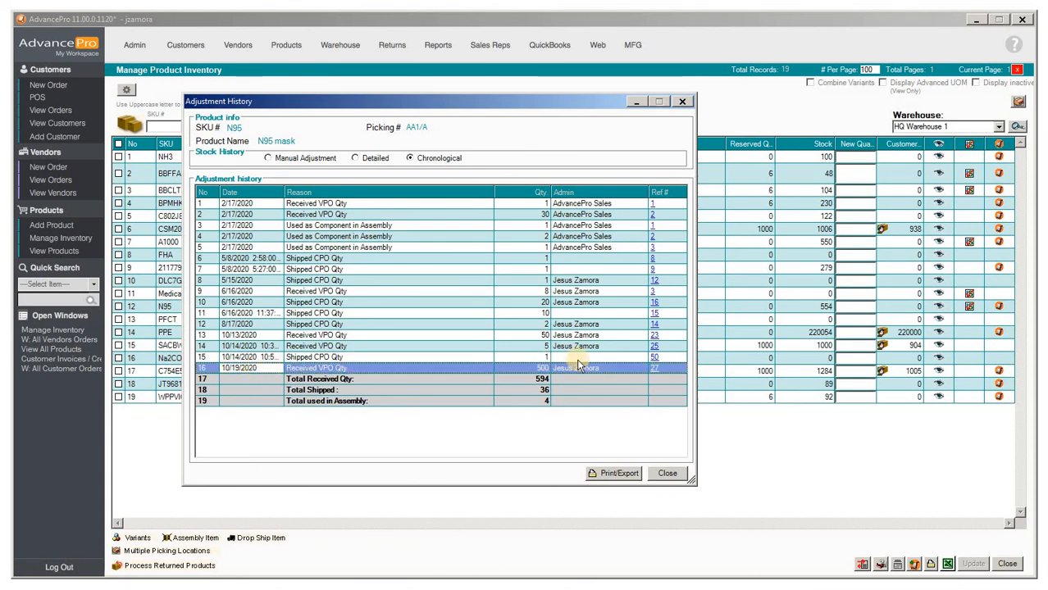
pyautogui.click(534, 370)
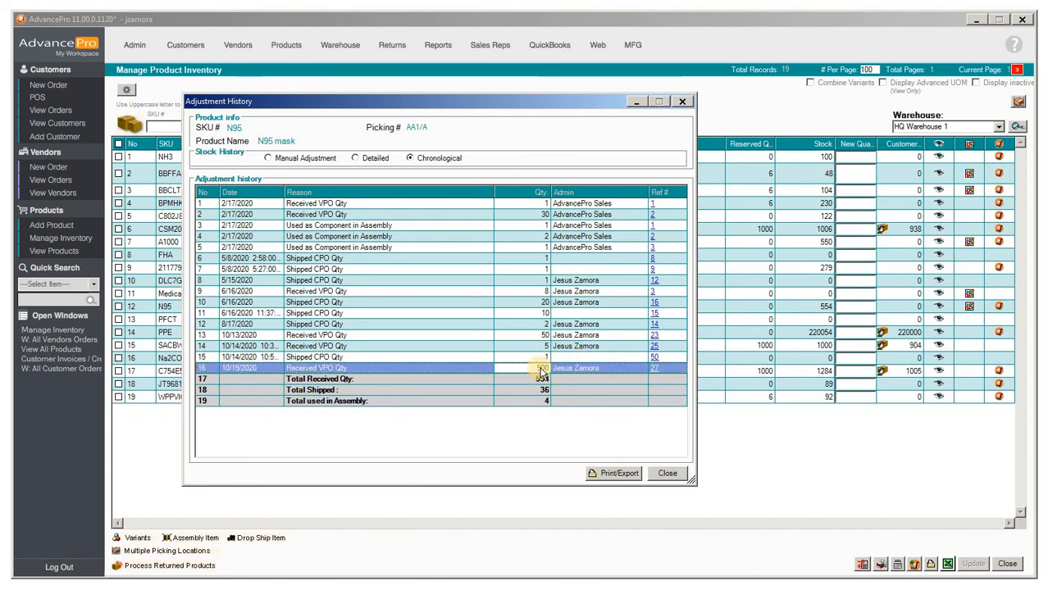
pyautogui.click(318, 371)
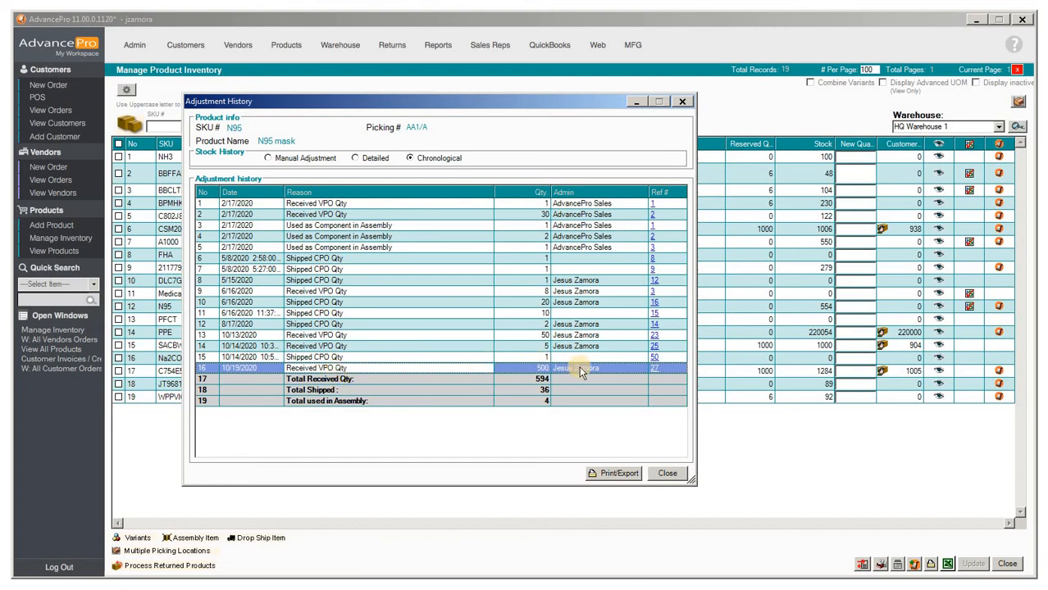
# - Open the purchase order behind the latest received entry, review its receiving history, and close the order and the adjustment history
pyautogui.click(615, 369)
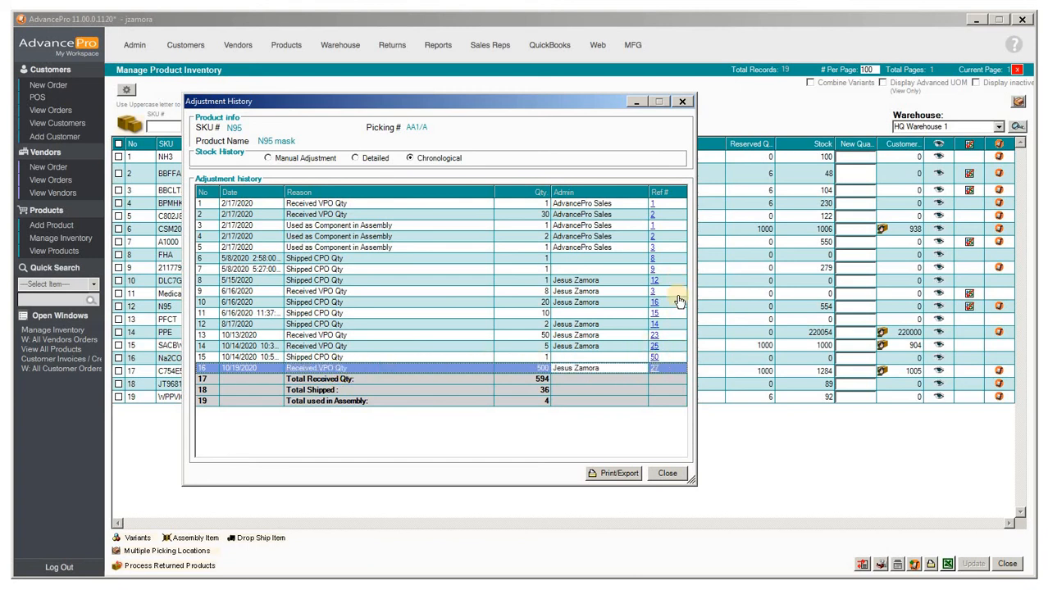
pyautogui.click(657, 370)
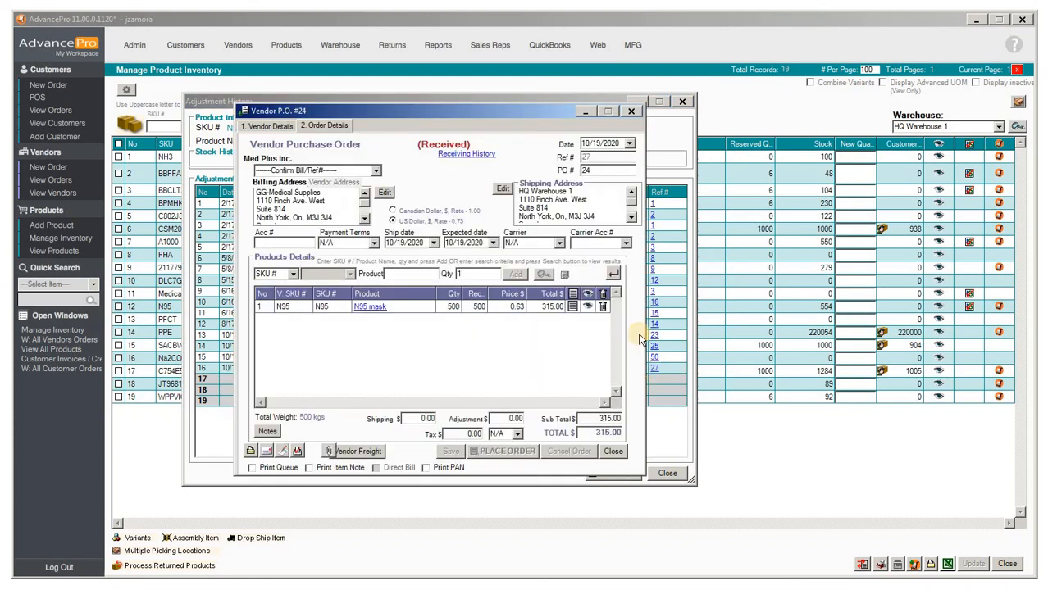
pyautogui.moveTo(526, 109); pyautogui.dragTo(642, 84)
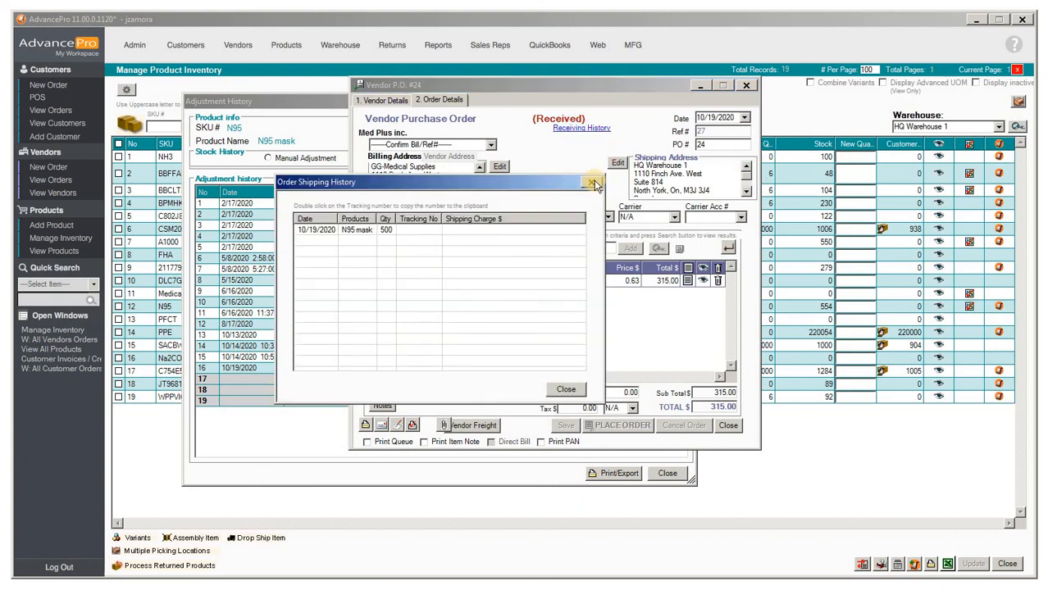
pyautogui.click(748, 88)
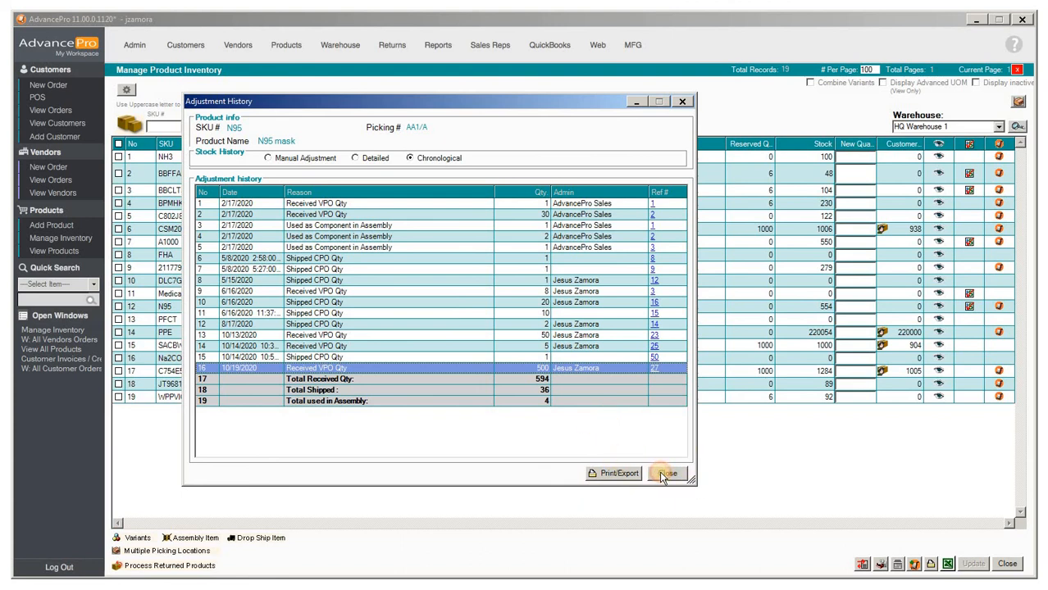
pyautogui.click(664, 475)
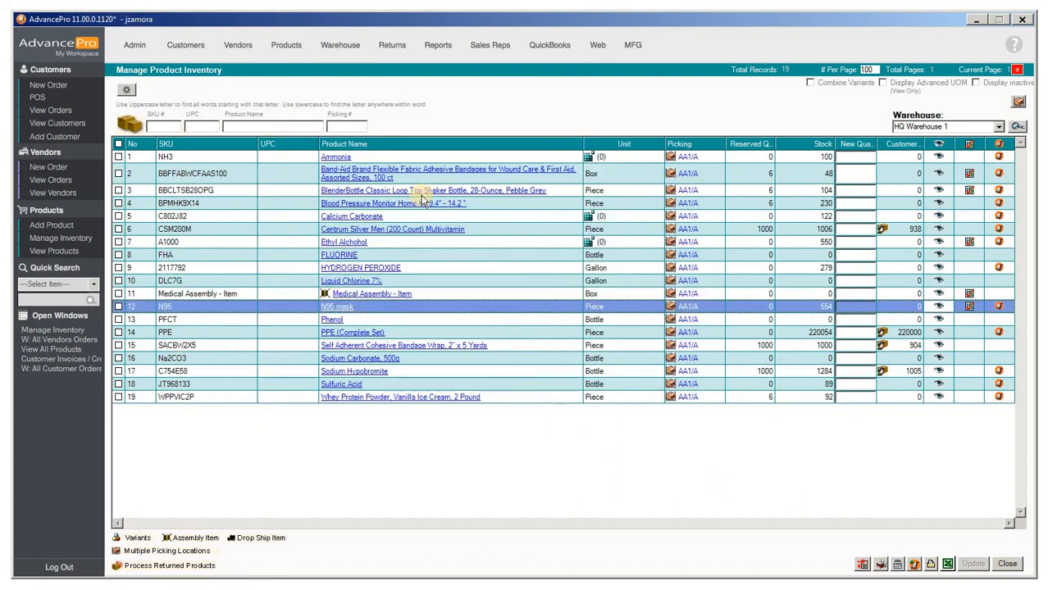
# - Open the pending Med Plus inc. vendor bill BILL 001 for the received N95 masks and create the bill
pyautogui.click(232, 53)
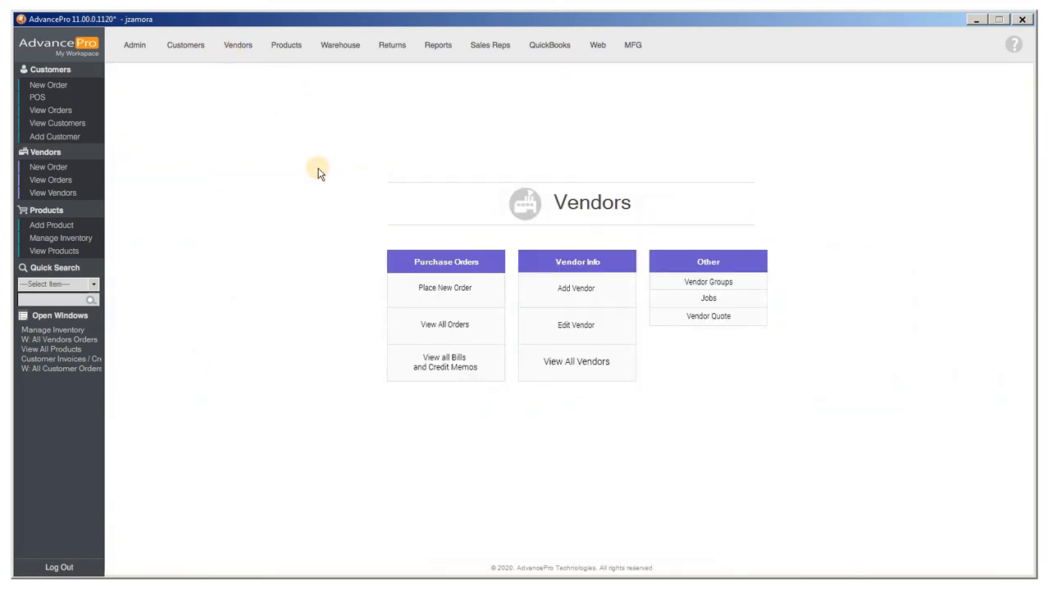
pyautogui.click(465, 363)
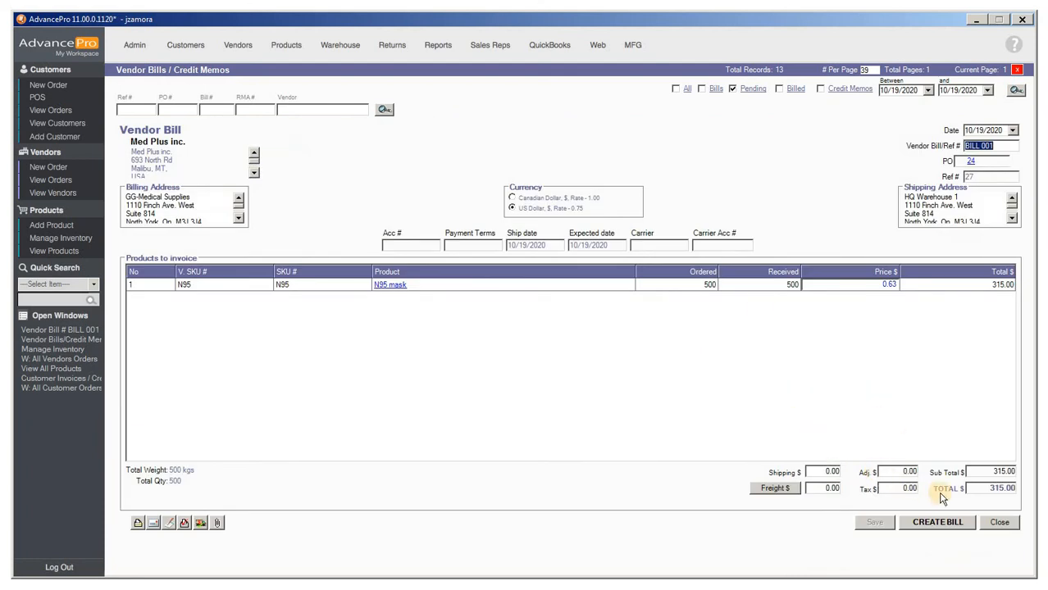
pyautogui.click(930, 525)
pyautogui.click(929, 526)
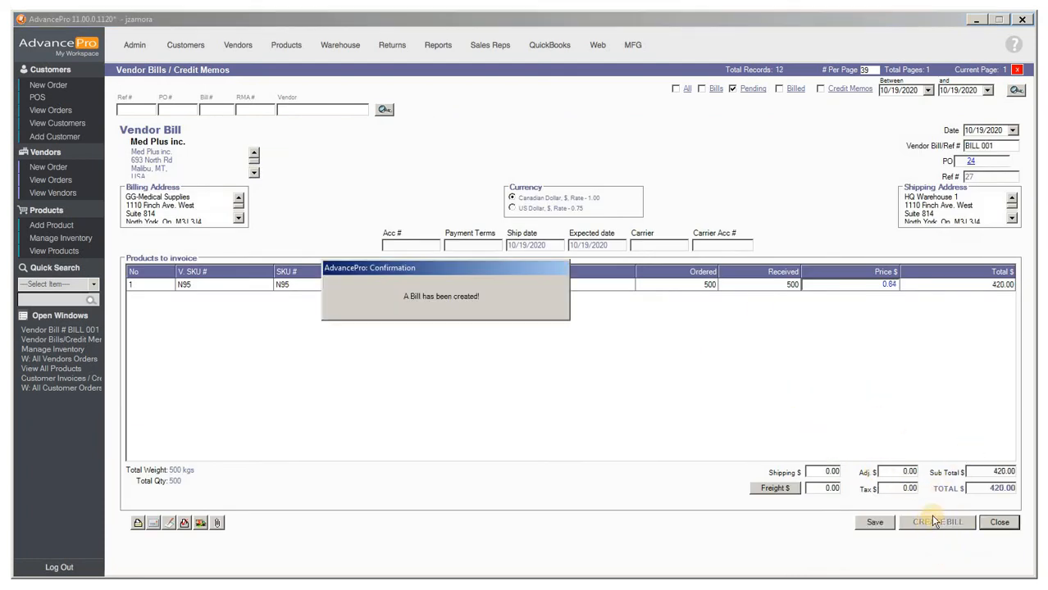
# - Review the QuickBooks export settings, including the choices for the Asset account, and close them without selecting any accounts
pyautogui.click(549, 47)
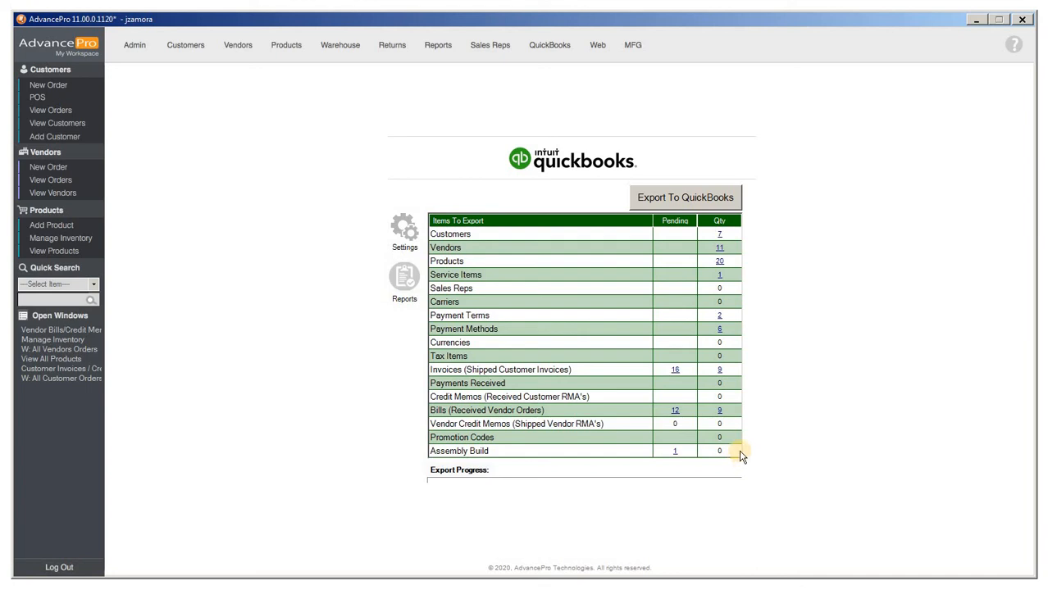
pyautogui.click(403, 230)
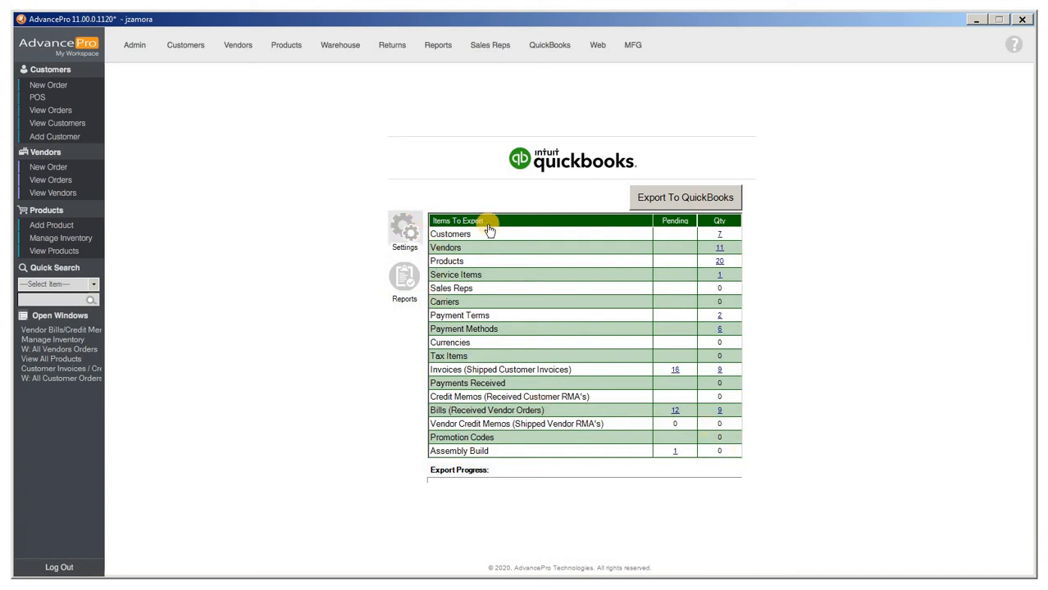
pyautogui.click(327, 131)
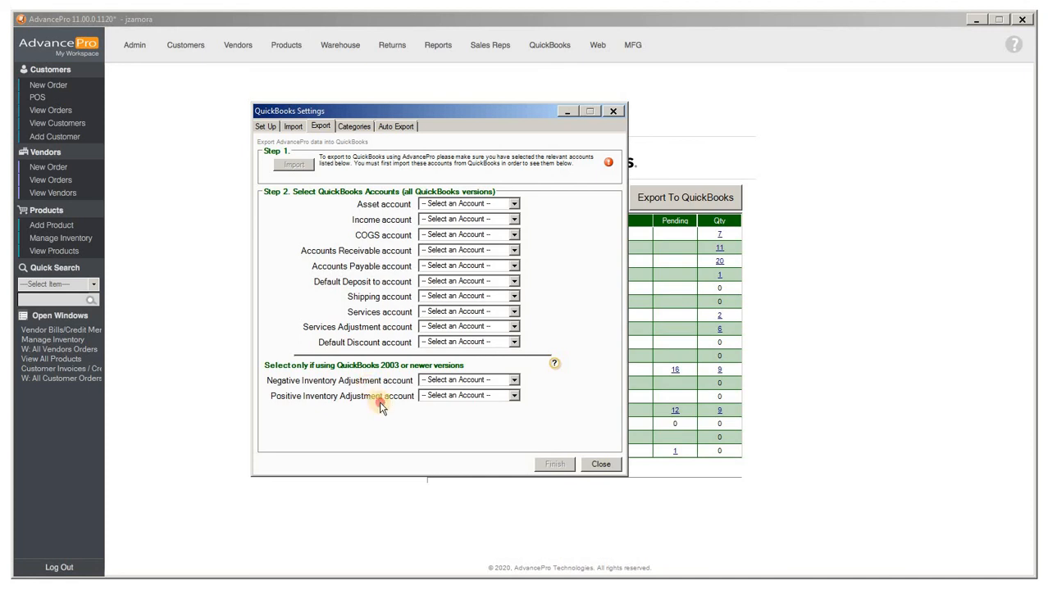
pyautogui.click(546, 279)
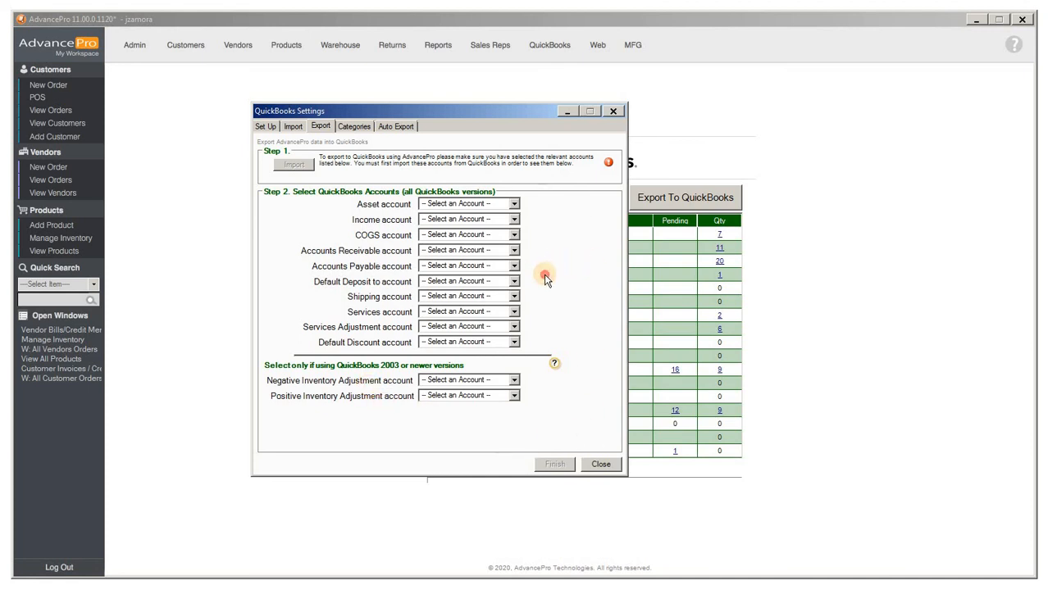
pyautogui.click(520, 202)
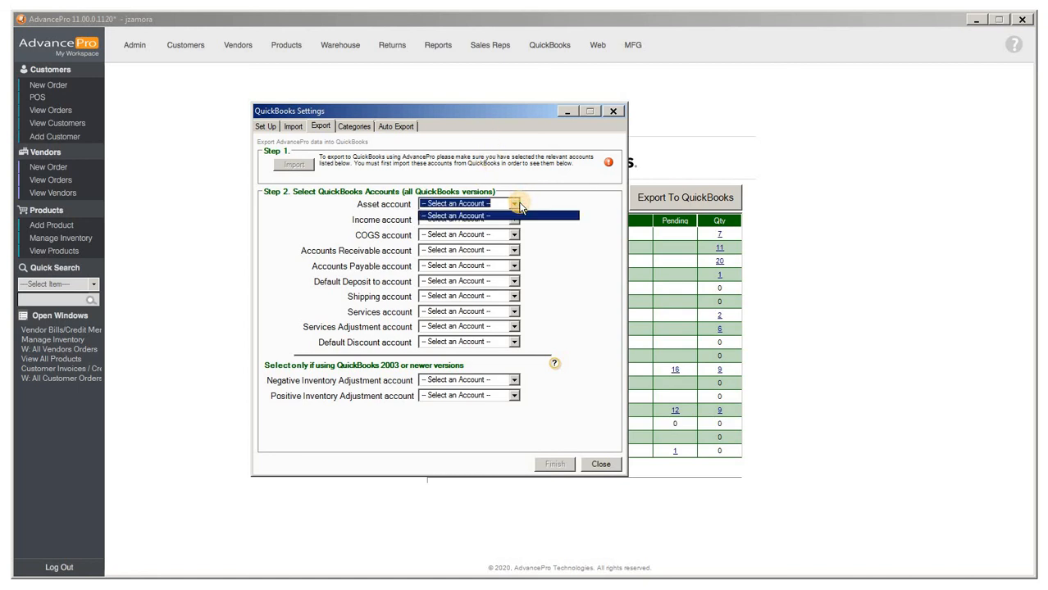
pyautogui.click(517, 204)
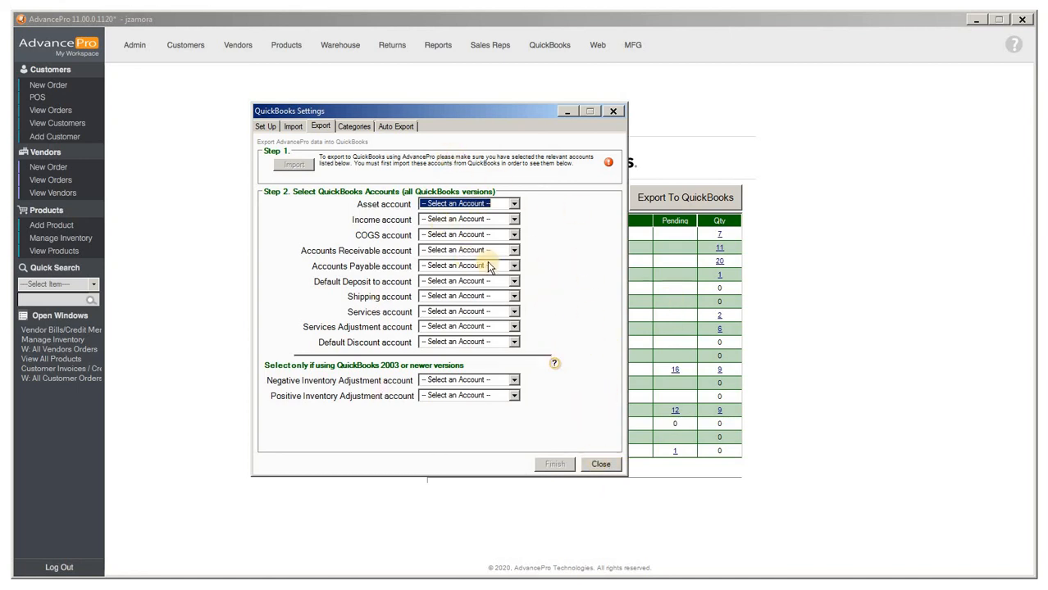
pyautogui.click(601, 464)
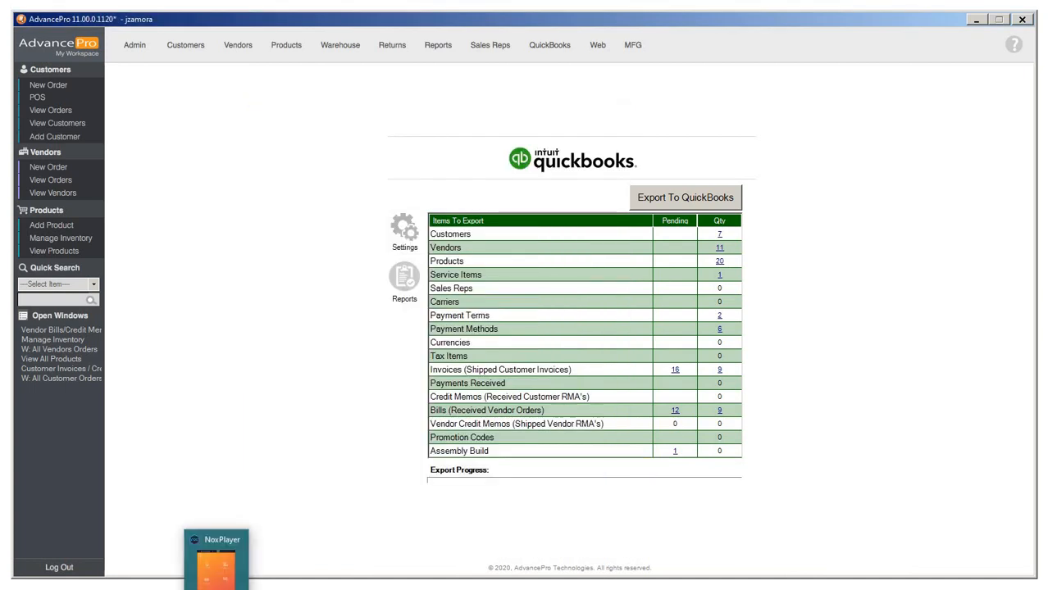
# - Switch to the mobile app in NoxPlayer, browse the product lookup's stock quantities for HQ Warehouse 1 and return to the home screen
pyautogui.click(216, 589)
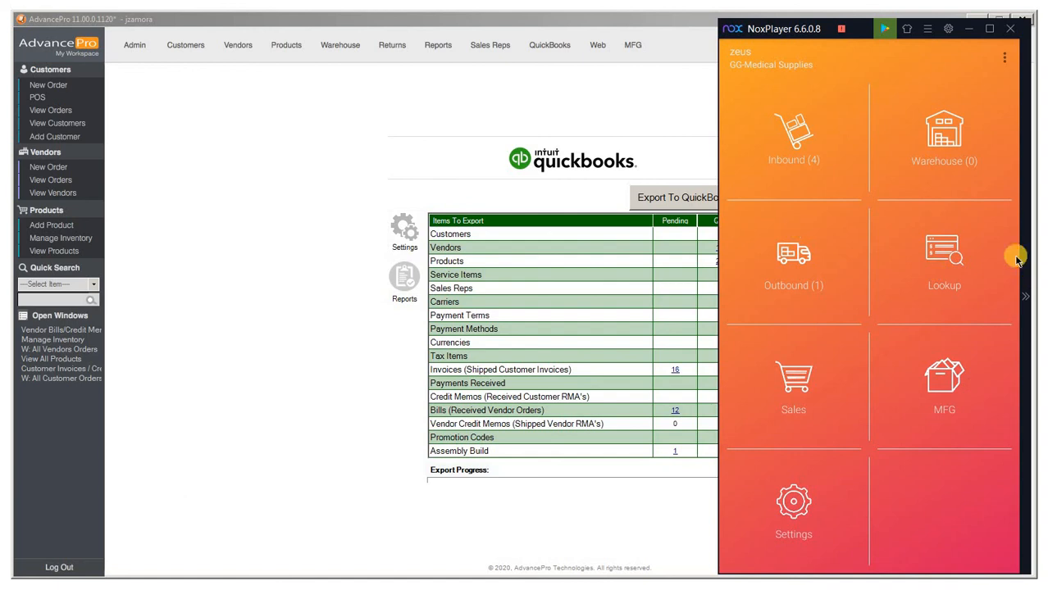
pyautogui.click(947, 259)
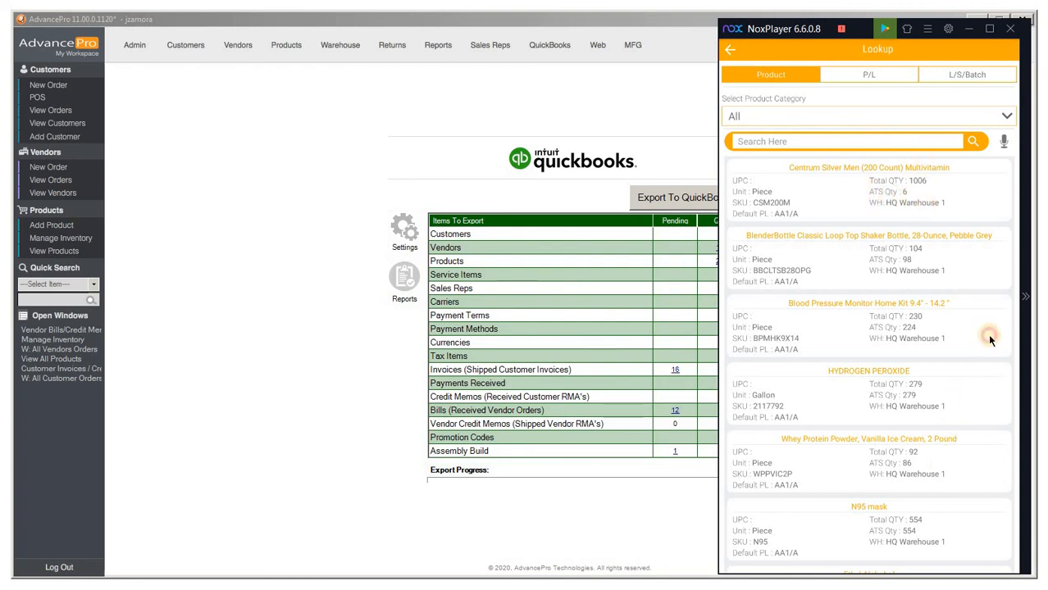
pyautogui.scroll(-2, 996, 295)
pyautogui.scroll(-5, 1003, 252)
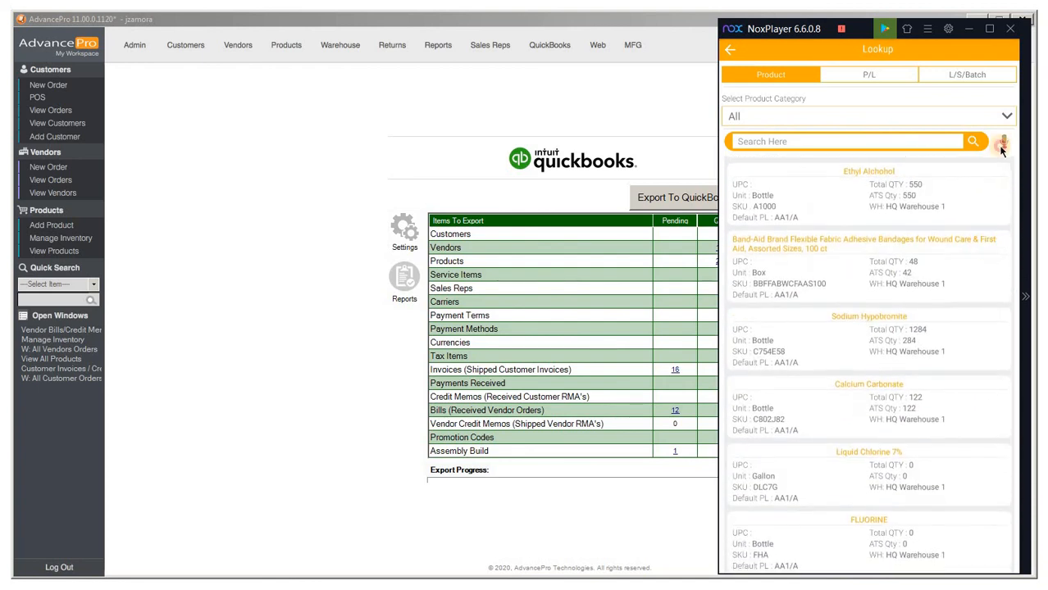
pyautogui.scroll(-3, 942, 258)
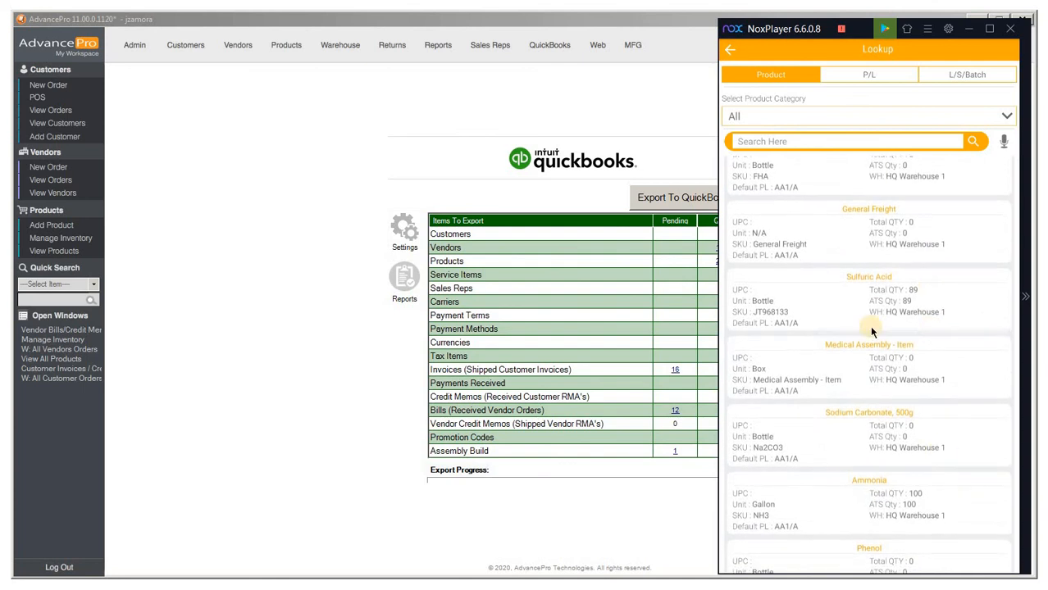
pyautogui.click(729, 51)
# - Start a POS sale in the mobile app's Sales section, browse the product catalogue and leave the sale without adding items
pyautogui.click(792, 377)
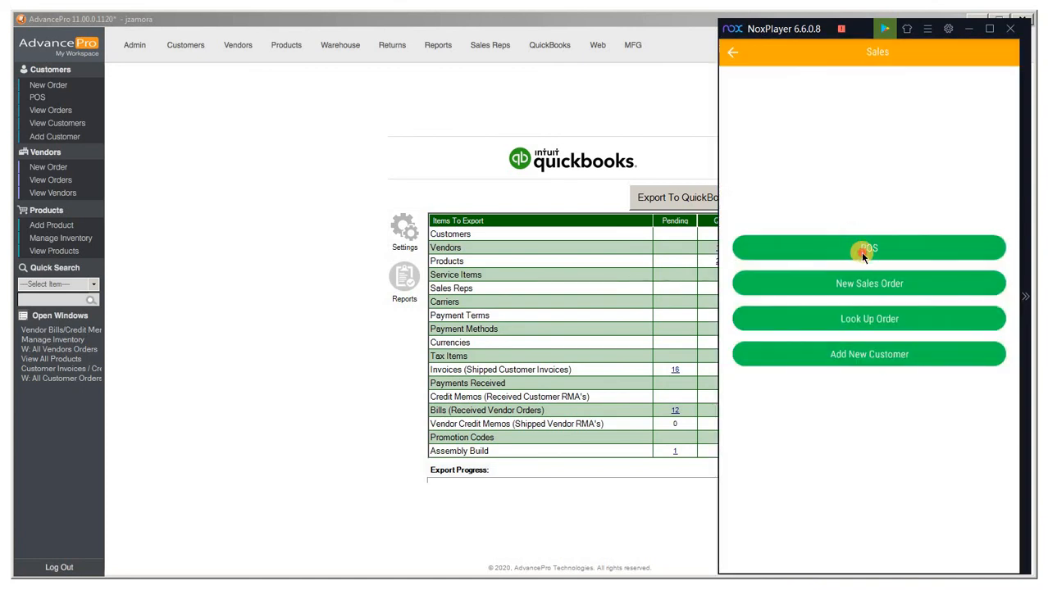
pyautogui.click(879, 254)
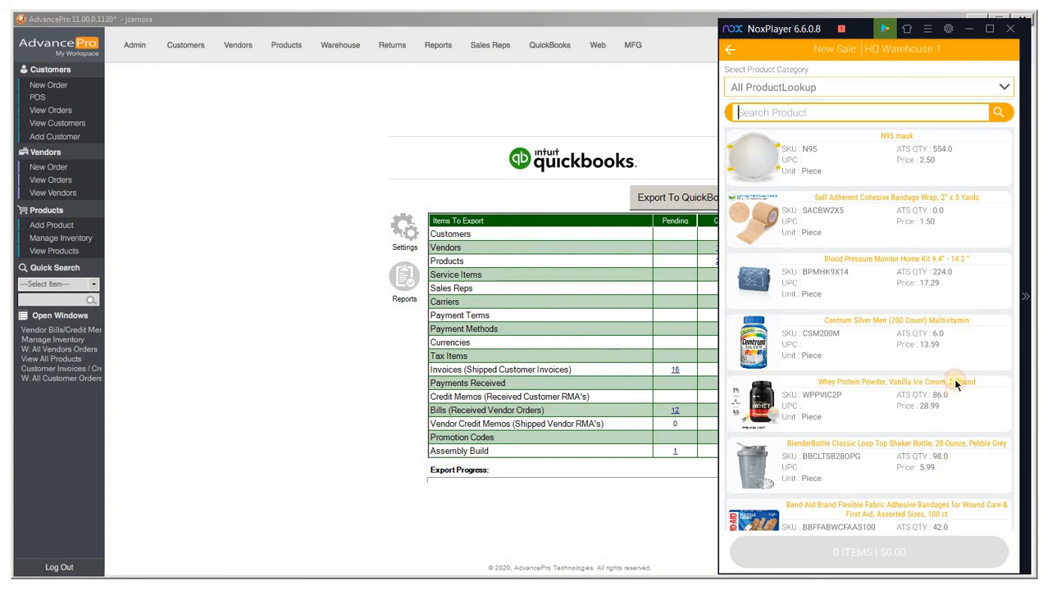
pyautogui.scroll(-5, 951, 379)
pyautogui.scroll(3, 918, 379)
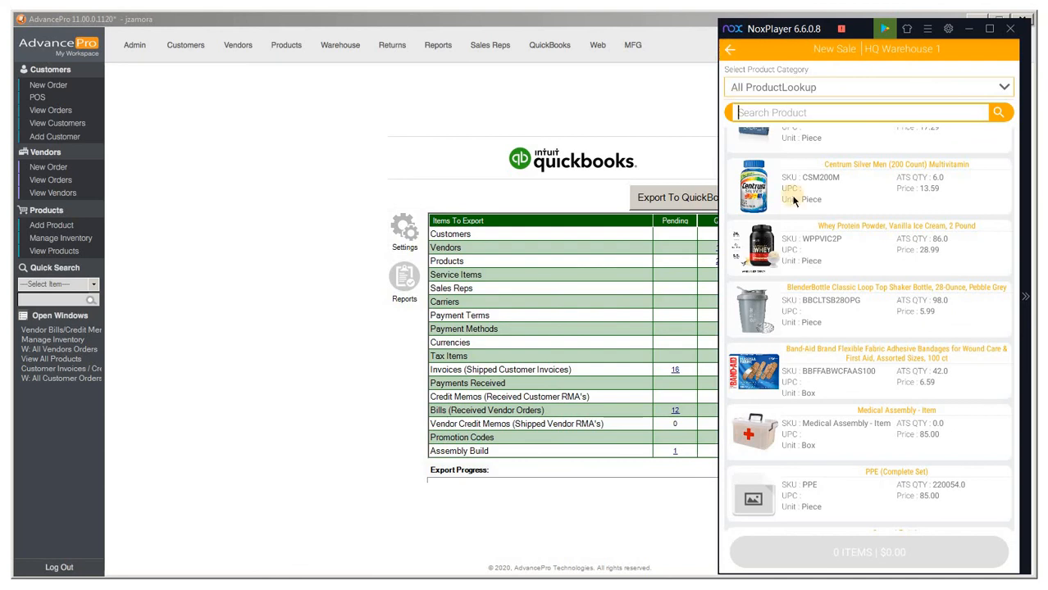
pyautogui.click(732, 51)
pyautogui.click(984, 346)
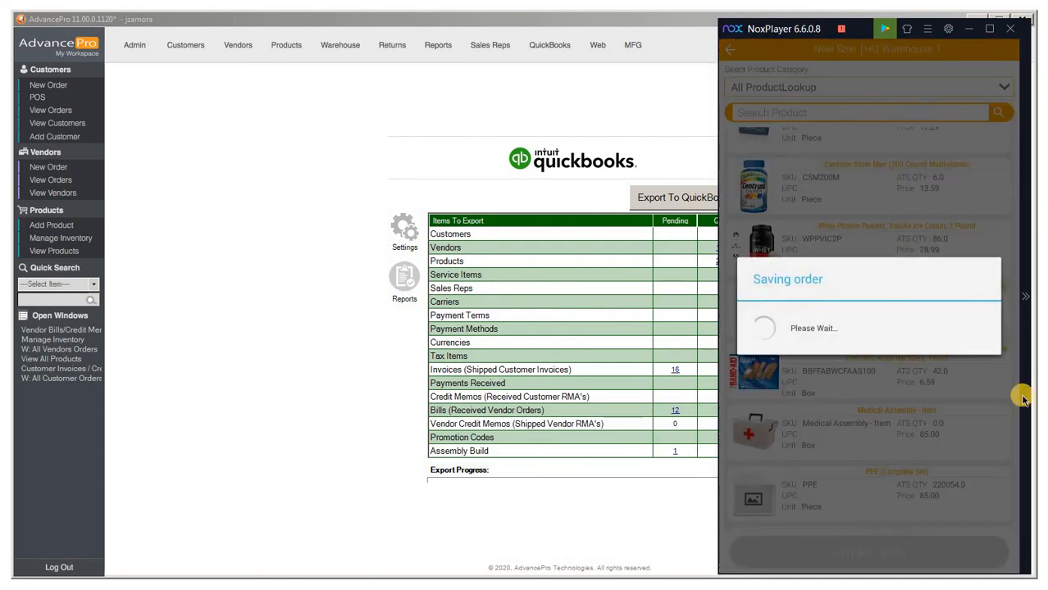